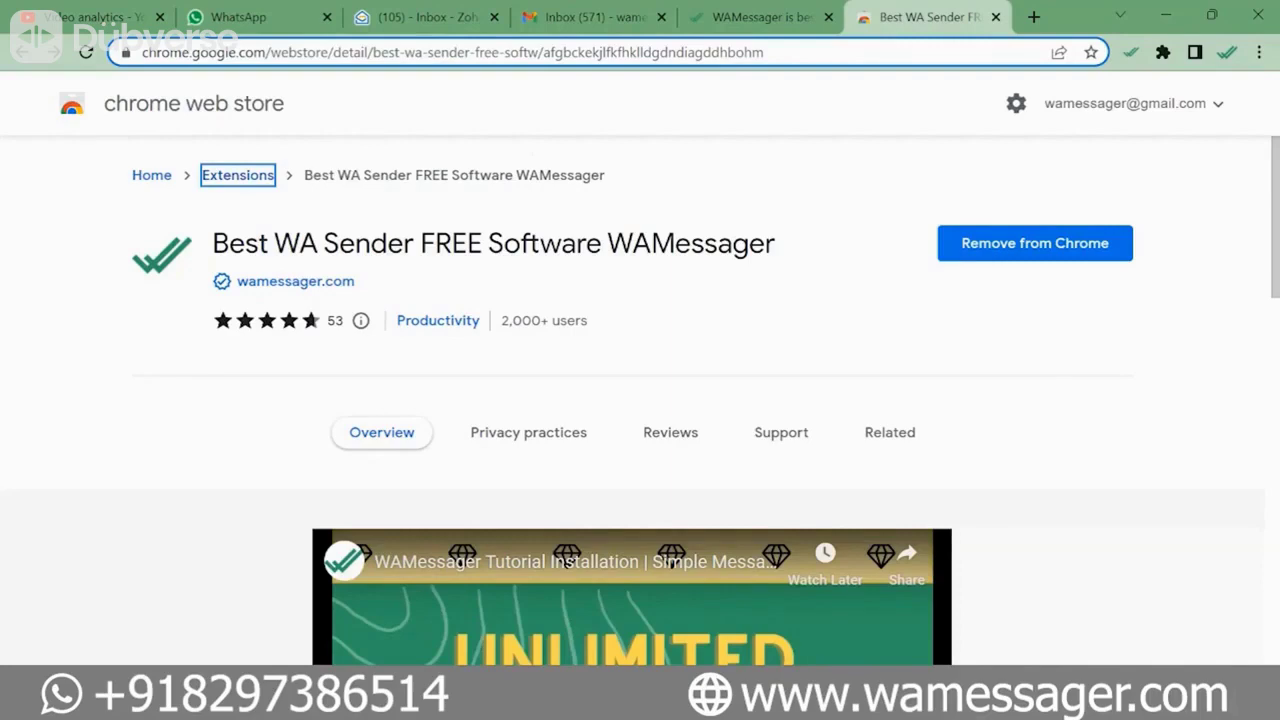
- Switch from the Chrome Web Store listing to the open 'WAMessager is best…' website tab
key("ctrl+shift+Tab")
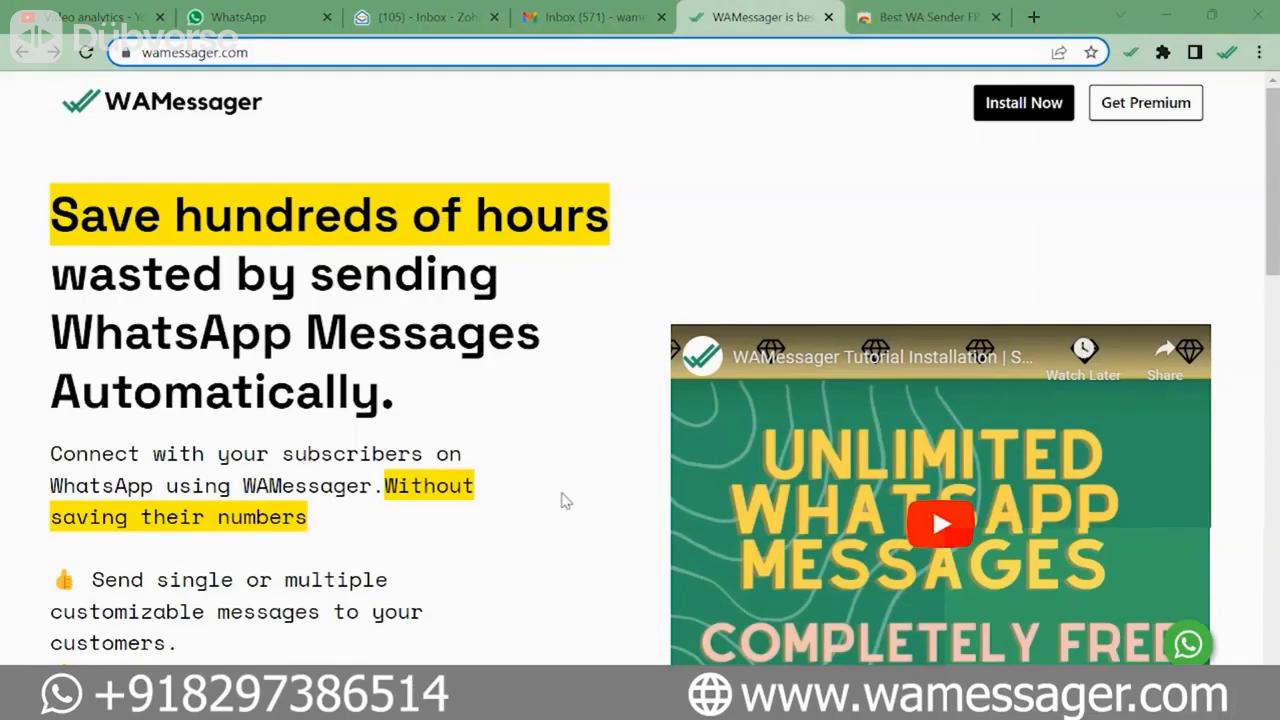
- Skim the wamessager.com features and FAQs, then go back to the extension listing with Install Now
scroll(563, 500, "down", 12)
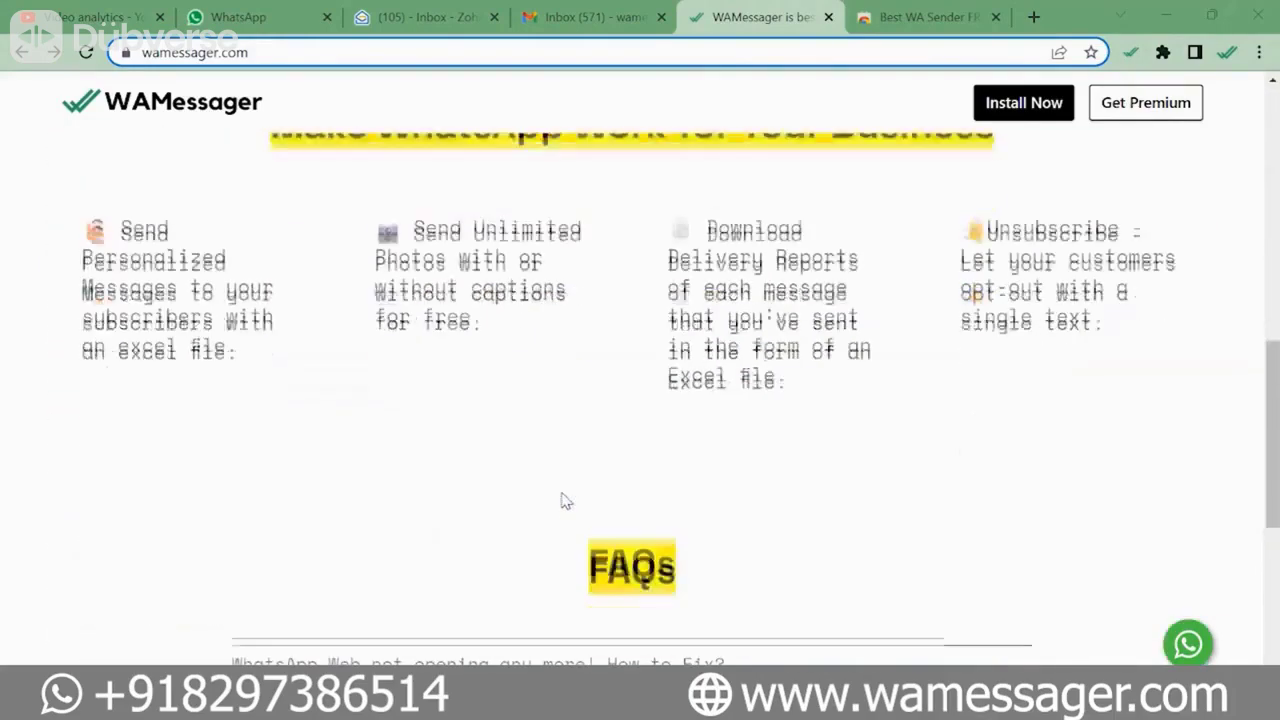
scroll(563, 500, "down", 5)
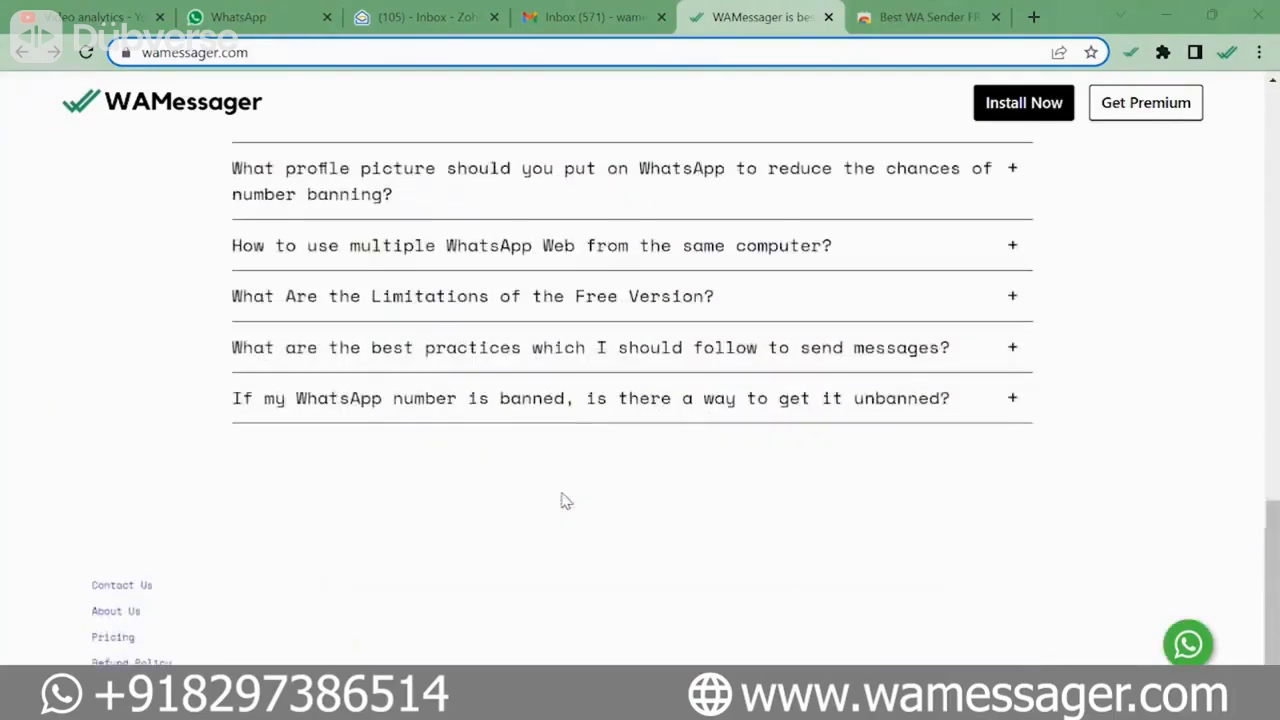
scroll(563, 500, "up", 8)
scroll(563, 500, "up", 8)
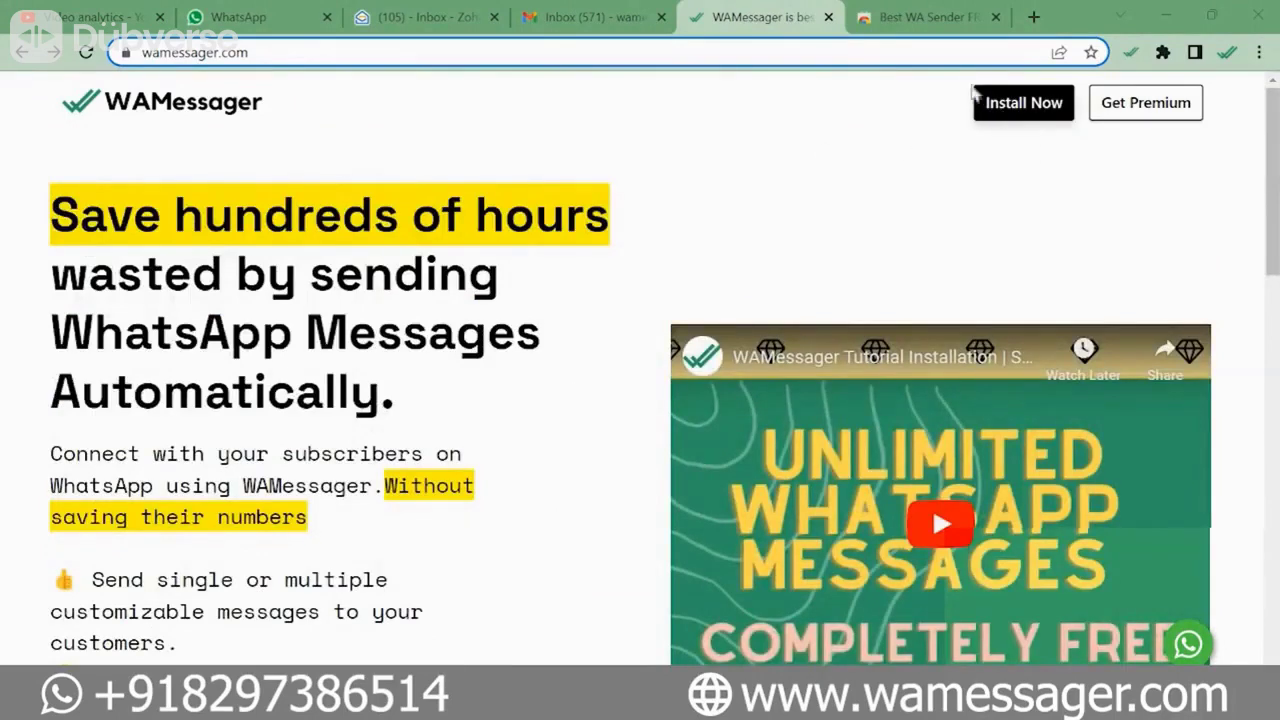
left_click(1010, 114)
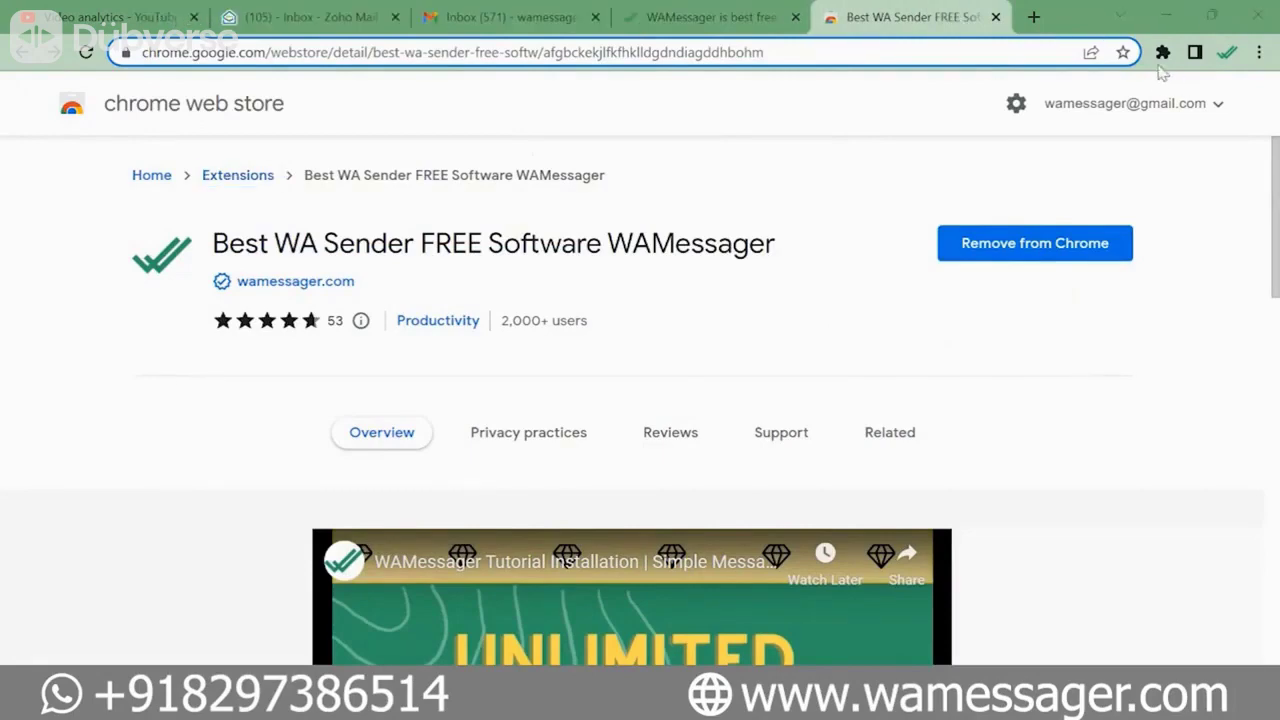
- Pin the Best WA Sender extension to the Chrome toolbar and launch WhatsApp Web from it
left_click(1162, 56)
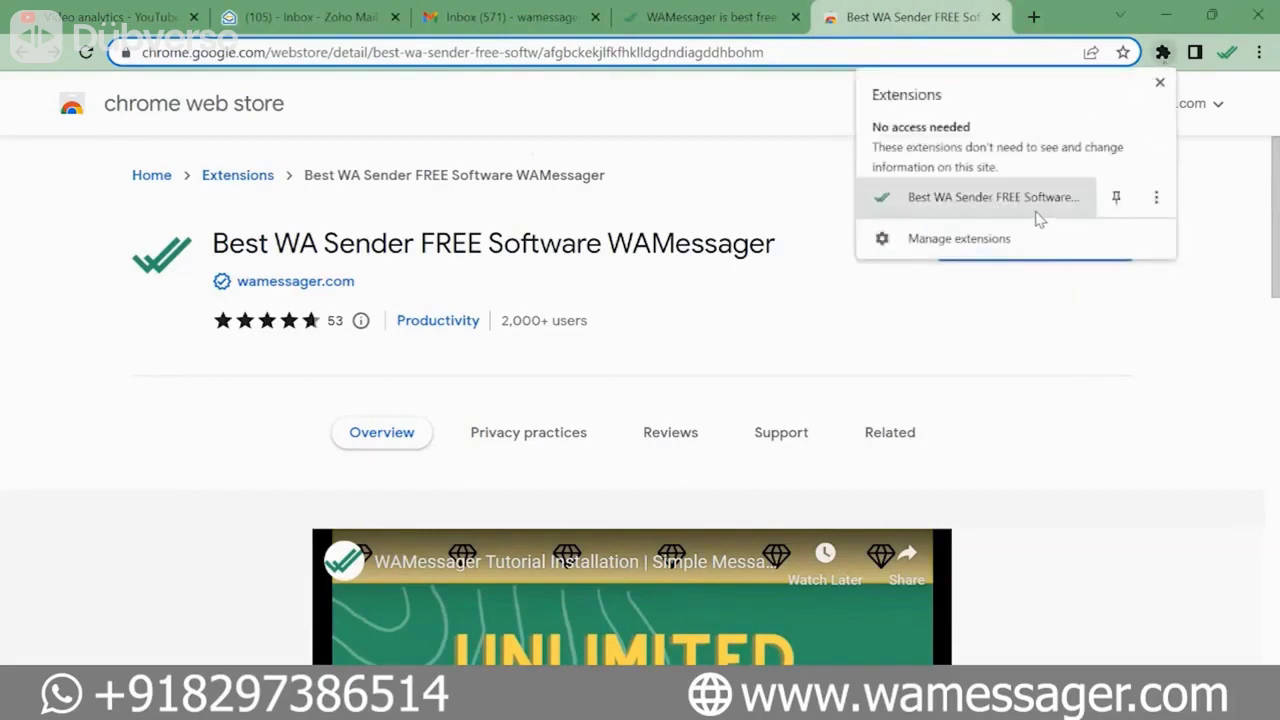
left_click(1117, 199)
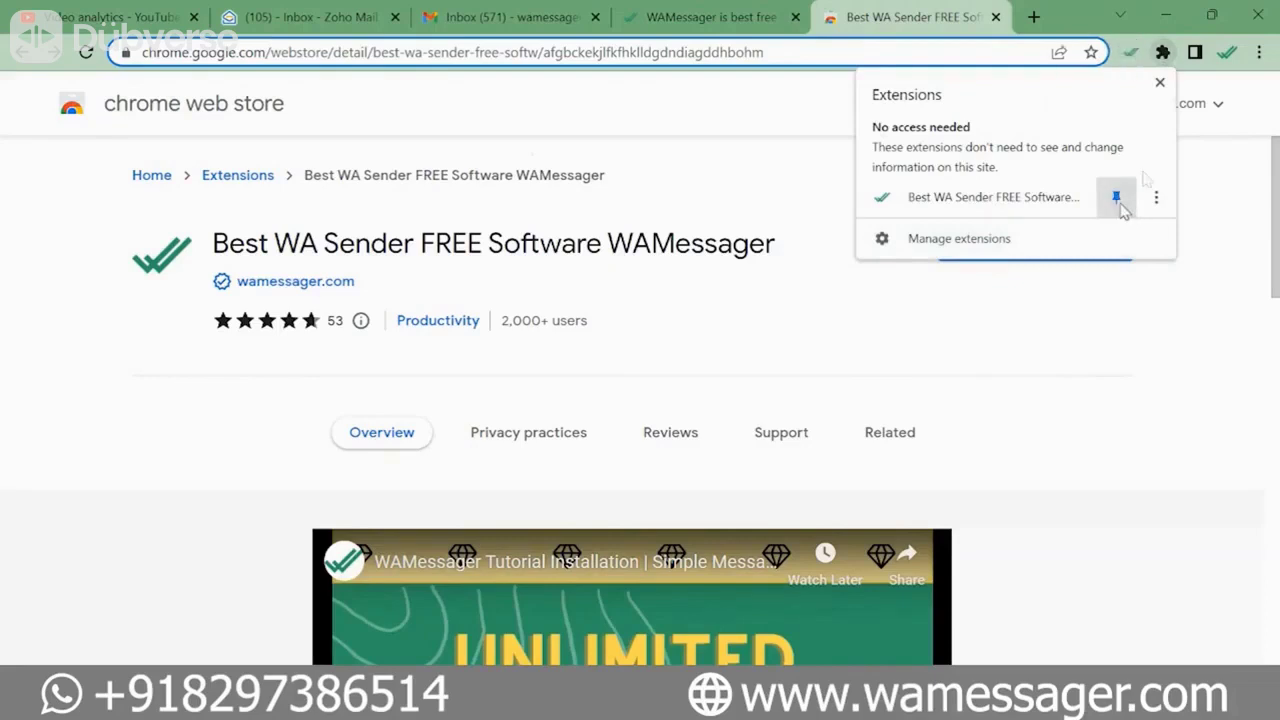
left_click(1134, 363)
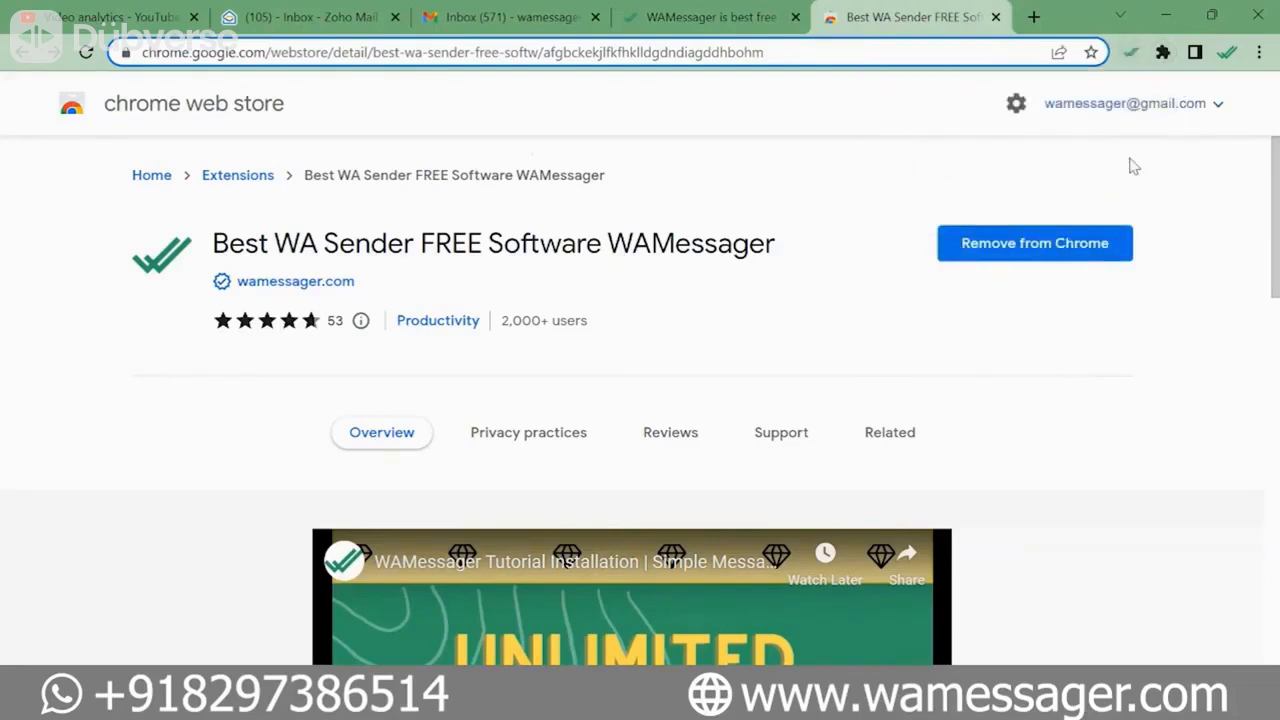
left_click(1133, 64)
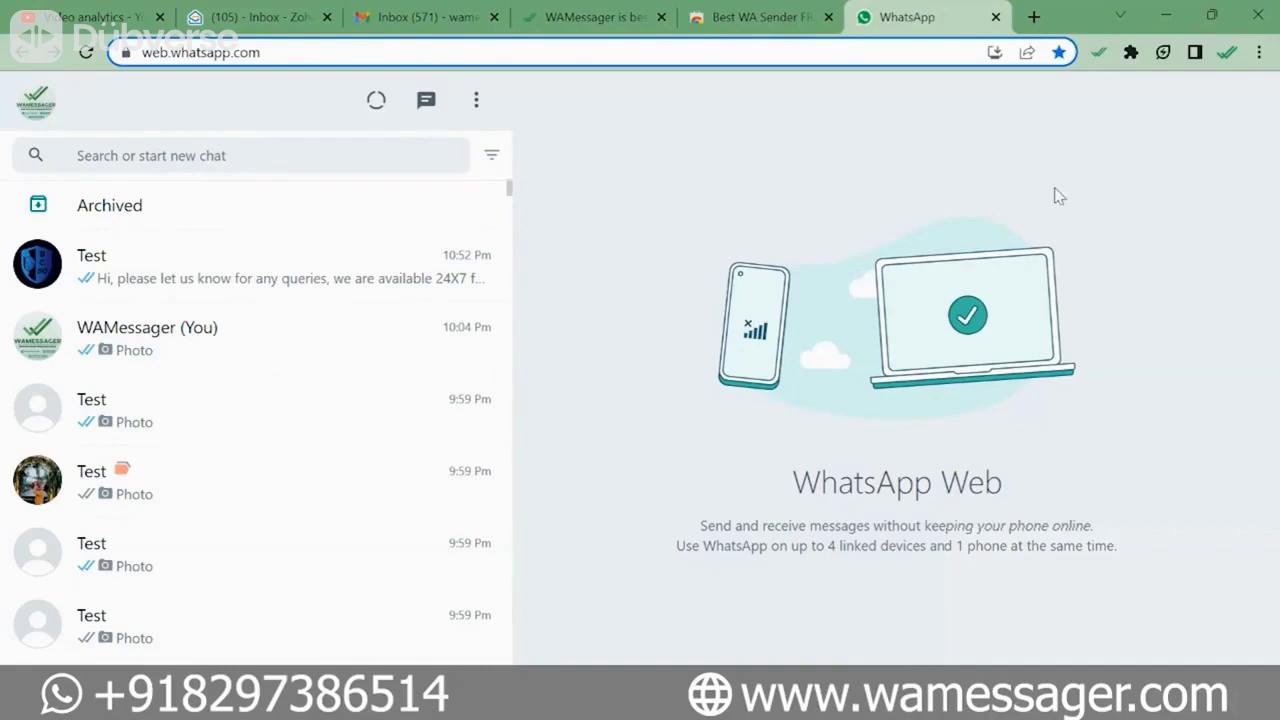
- Open the WAMessager popup from its pinned checkmark icon in the toolbar
left_click(1099, 54)
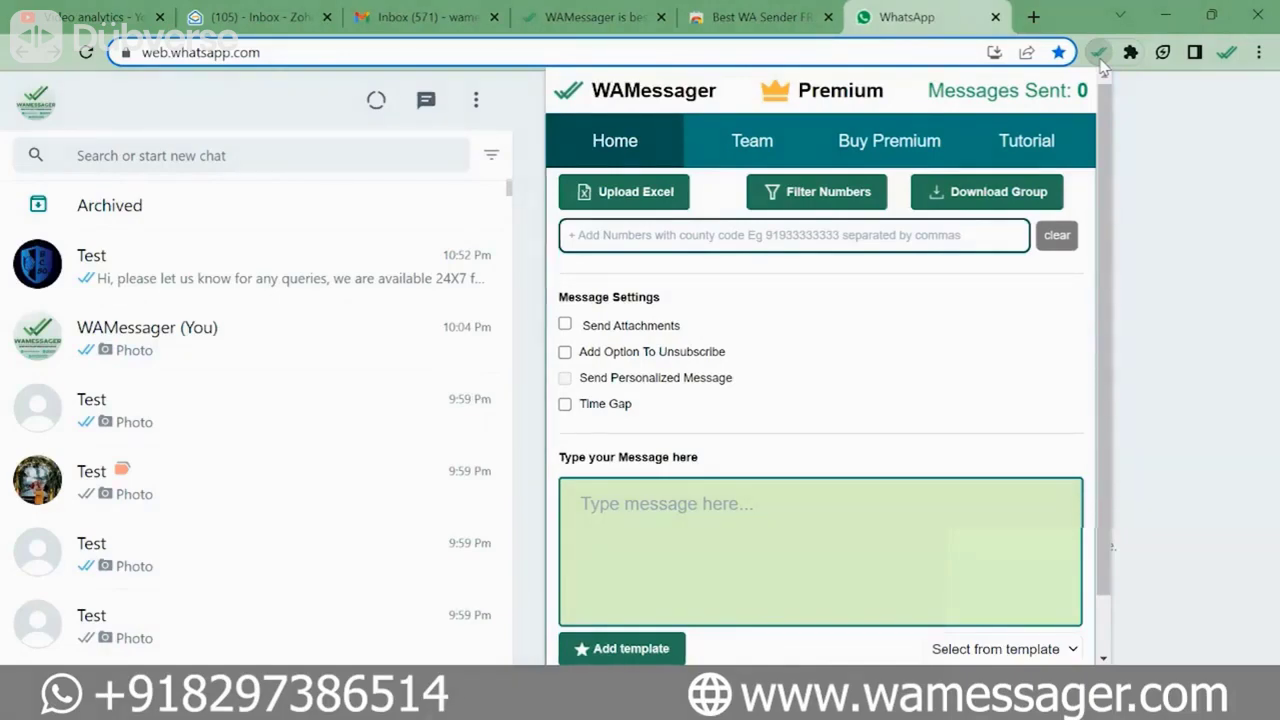
- Enter four comma-separated recipient phone numbers, starting with the saved autofill number, and check their country codes
left_click(828, 237)
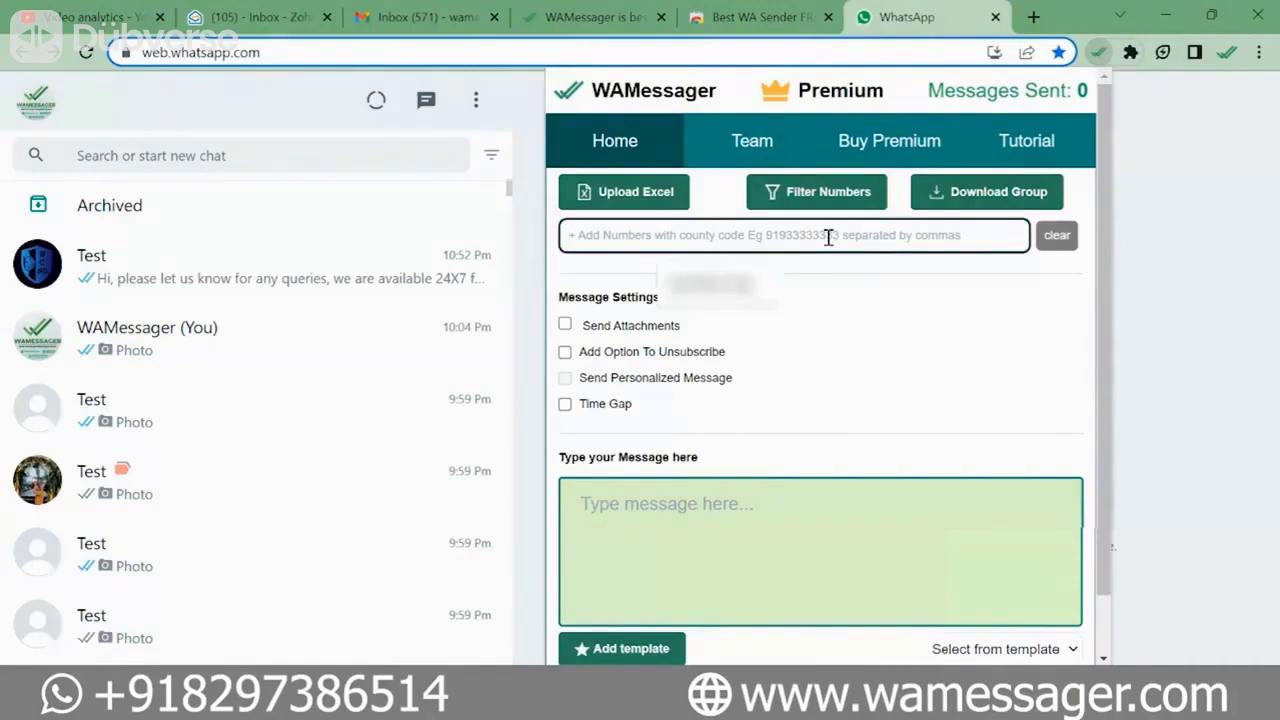
left_click(795, 276)
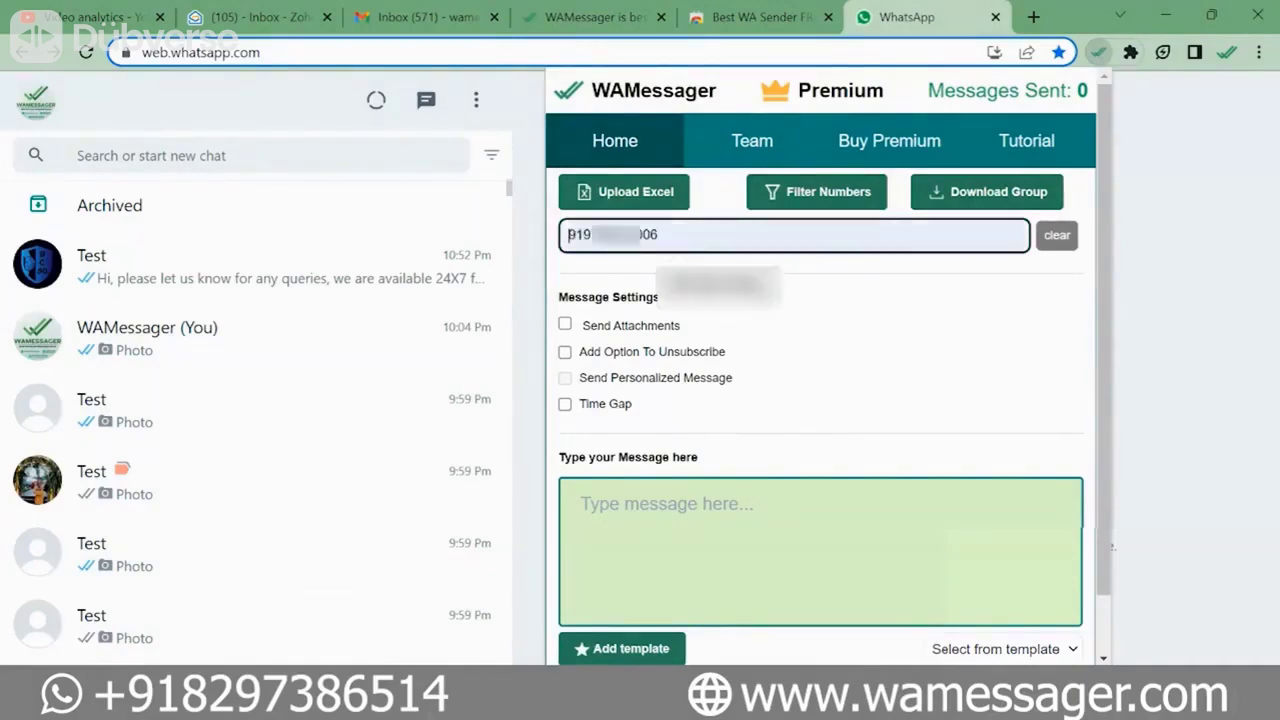
type(", 91 ")
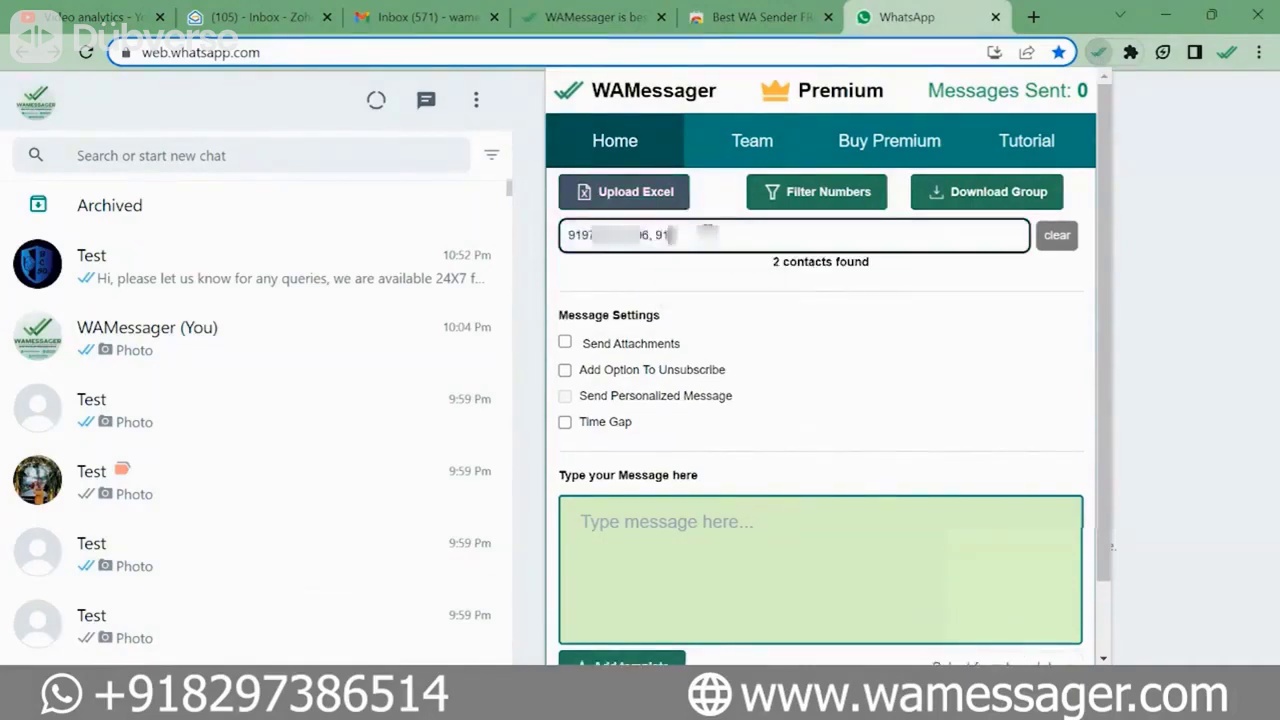
type("44, 52 1 631")
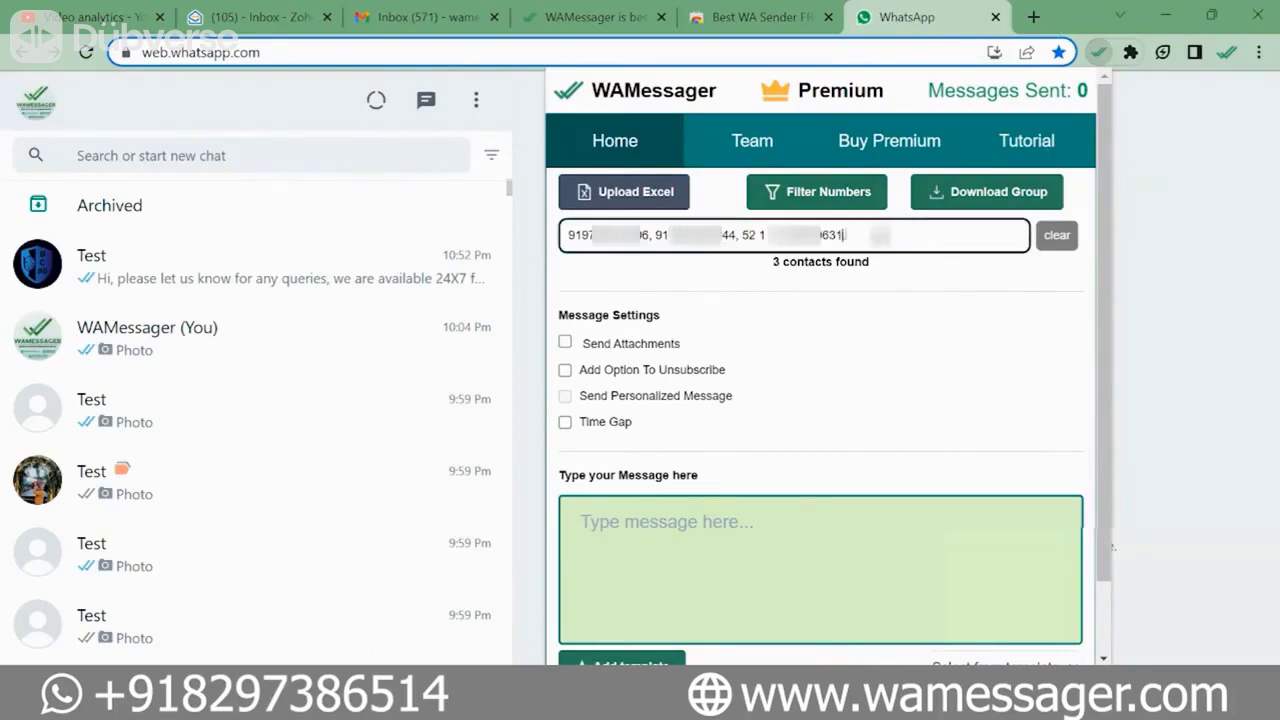
type(", 55 094")
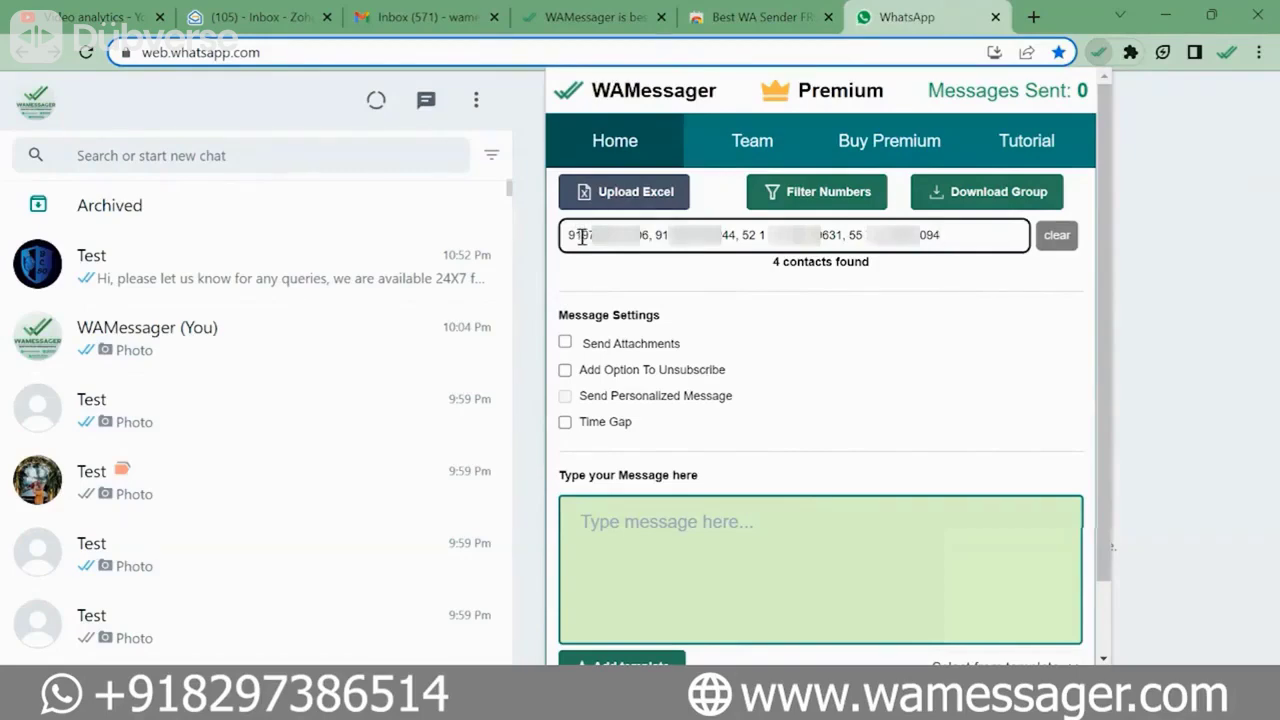
left_click_drag(582, 237, 566, 237)
left_click_drag(757, 235, 745, 232)
left_click_drag(866, 235, 857, 235)
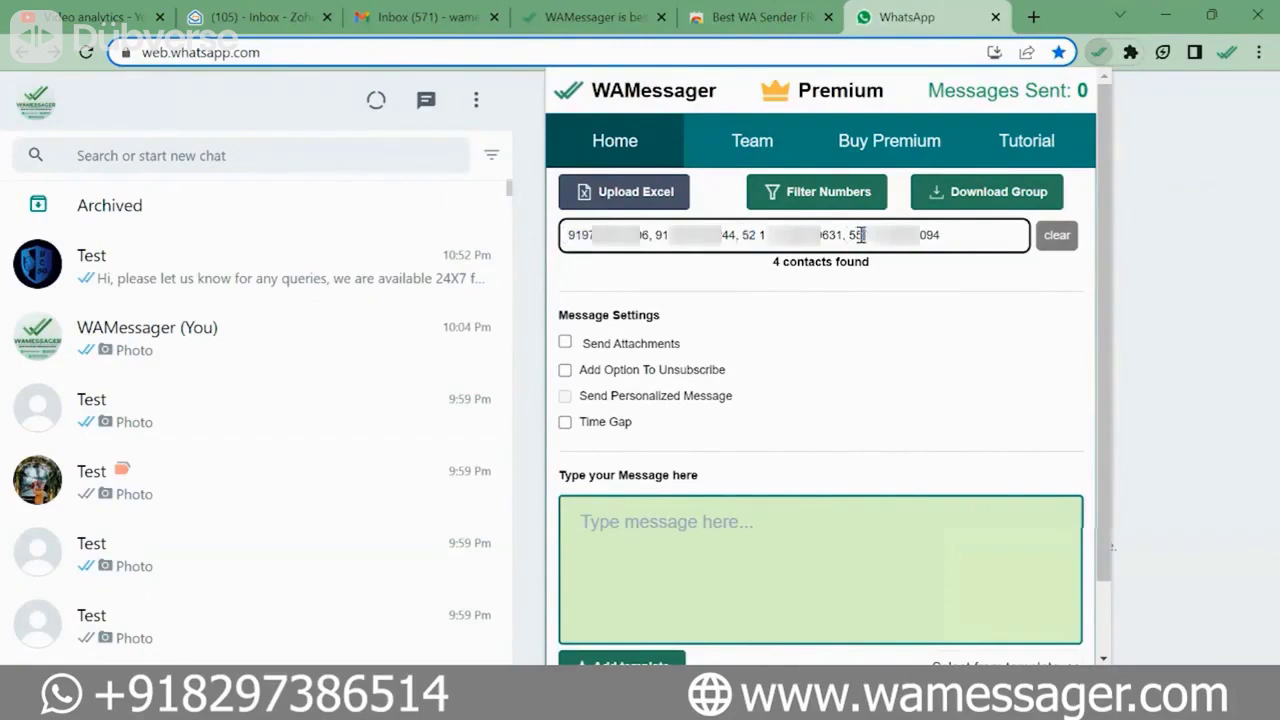
left_click(975, 234)
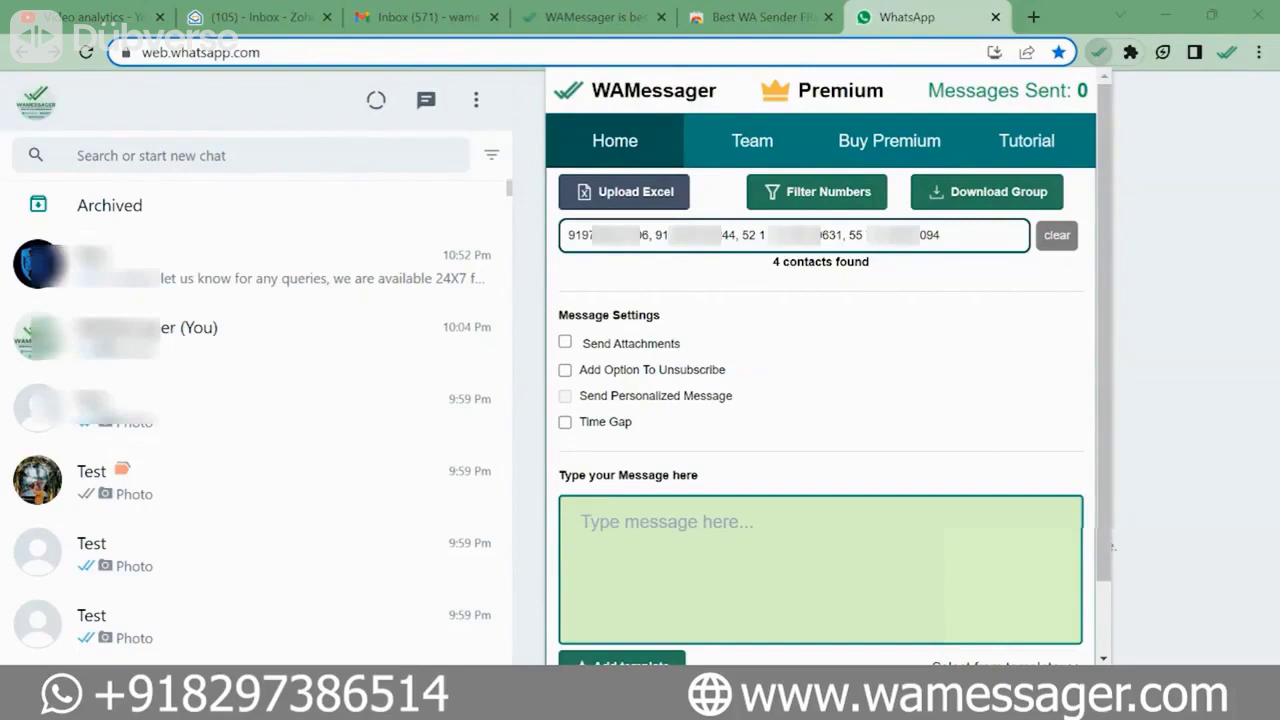
- Write 'Hello,' and 'Good evening, how are you? Do you need any help?' and send it to the four contacts
left_click(838, 547)
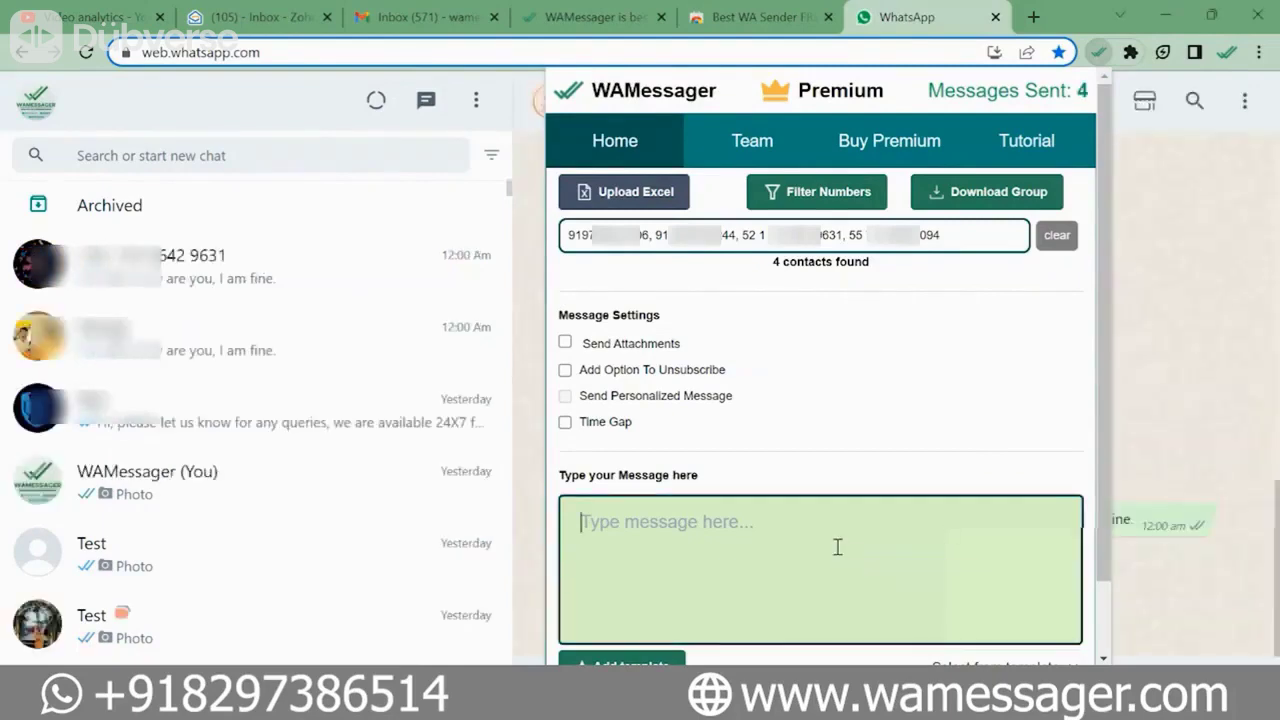
scroll(838, 547, "down", 1)
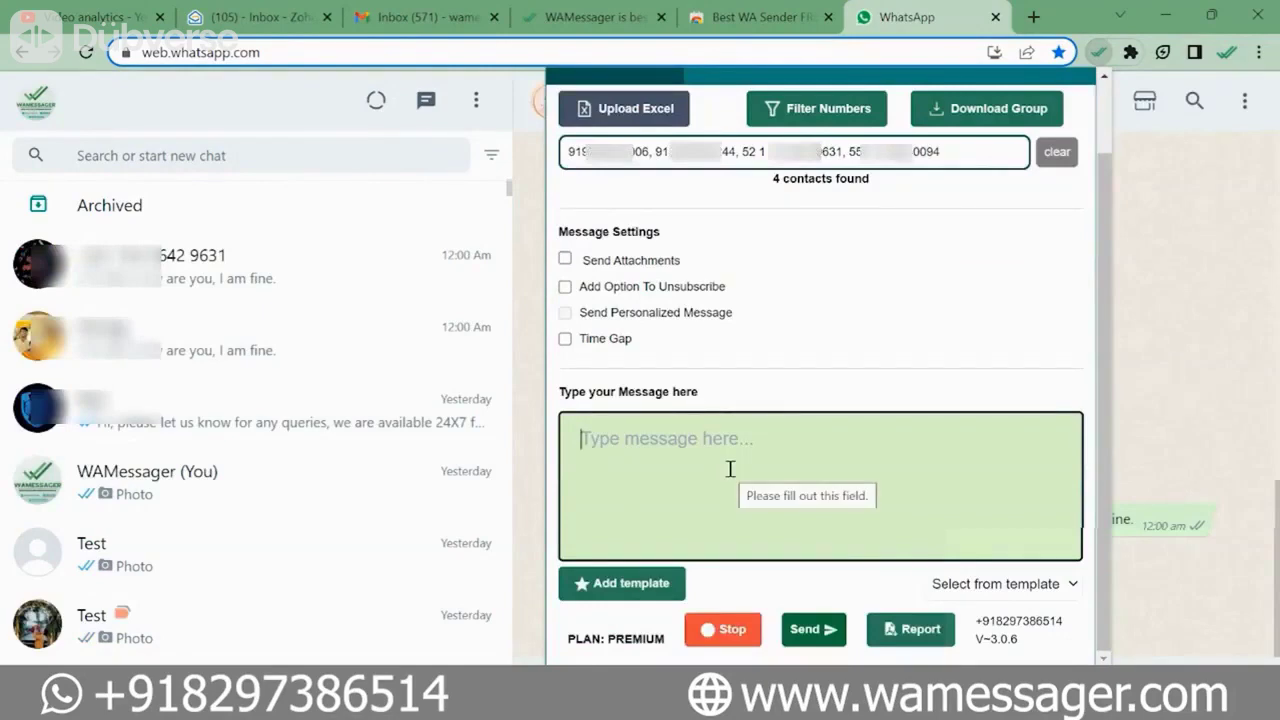
type("Hello,")
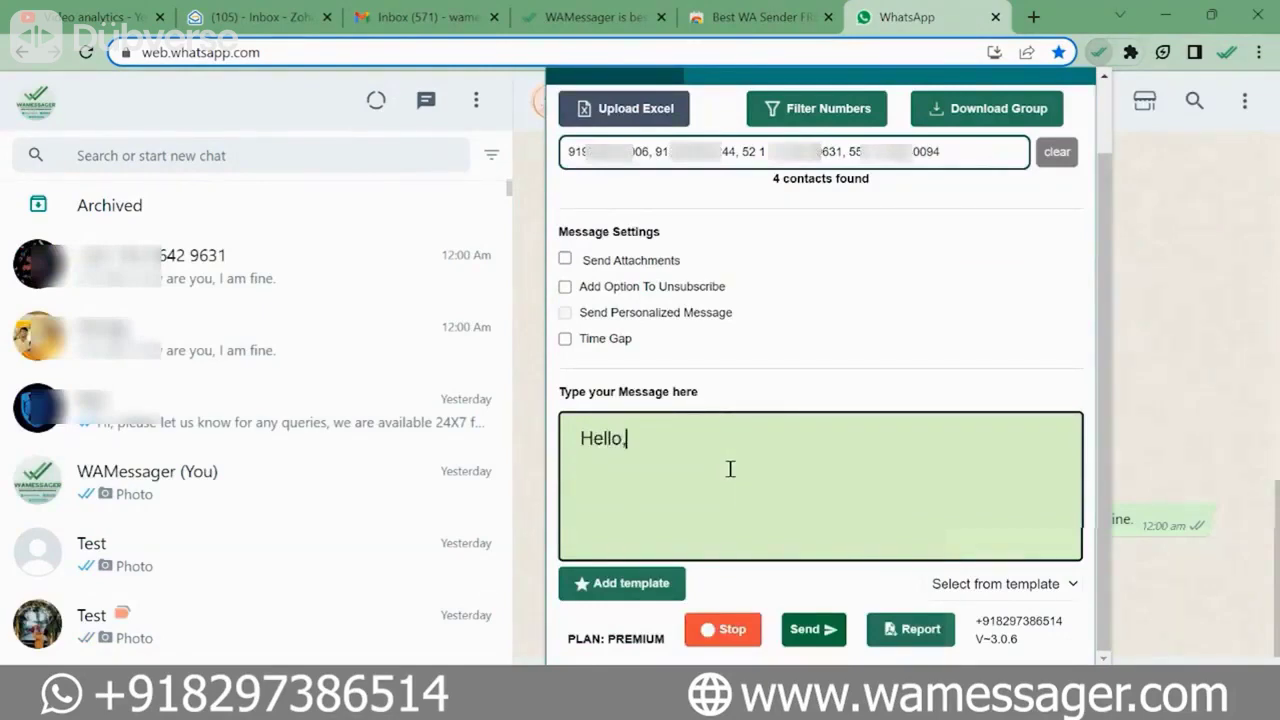
key("Return")
type("Good evening, ho")
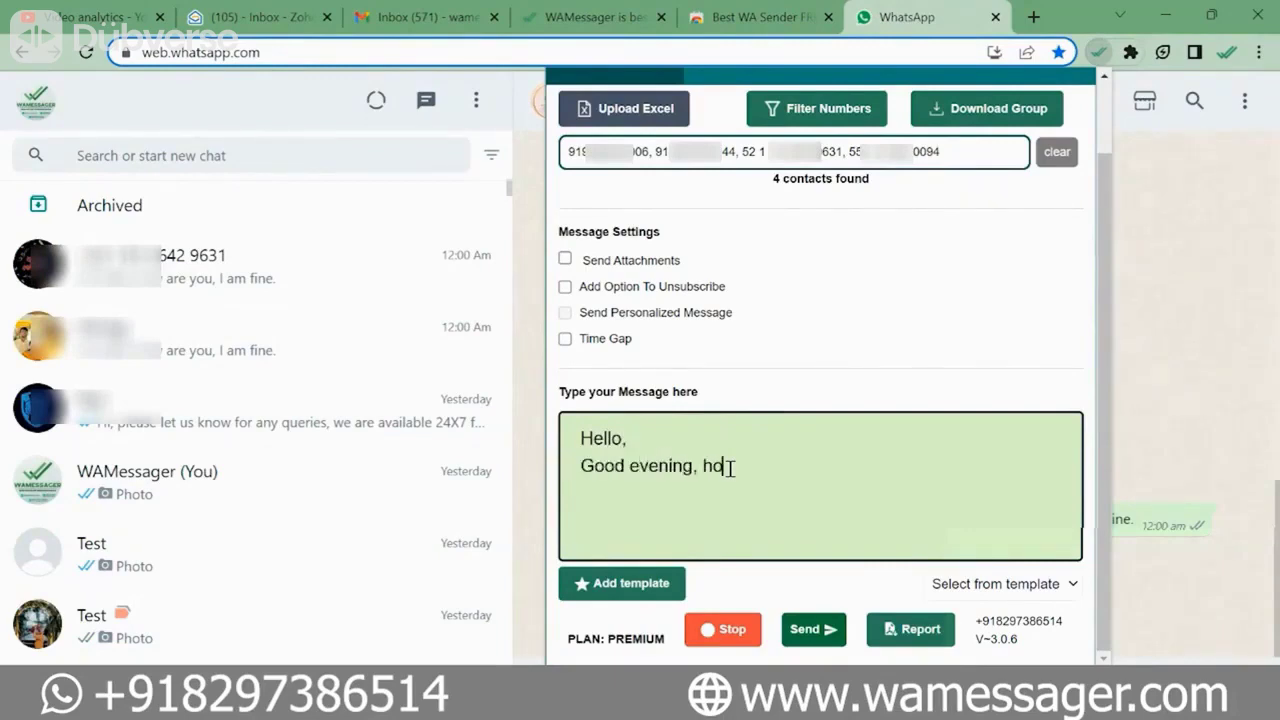
type("w are you? Do yo")
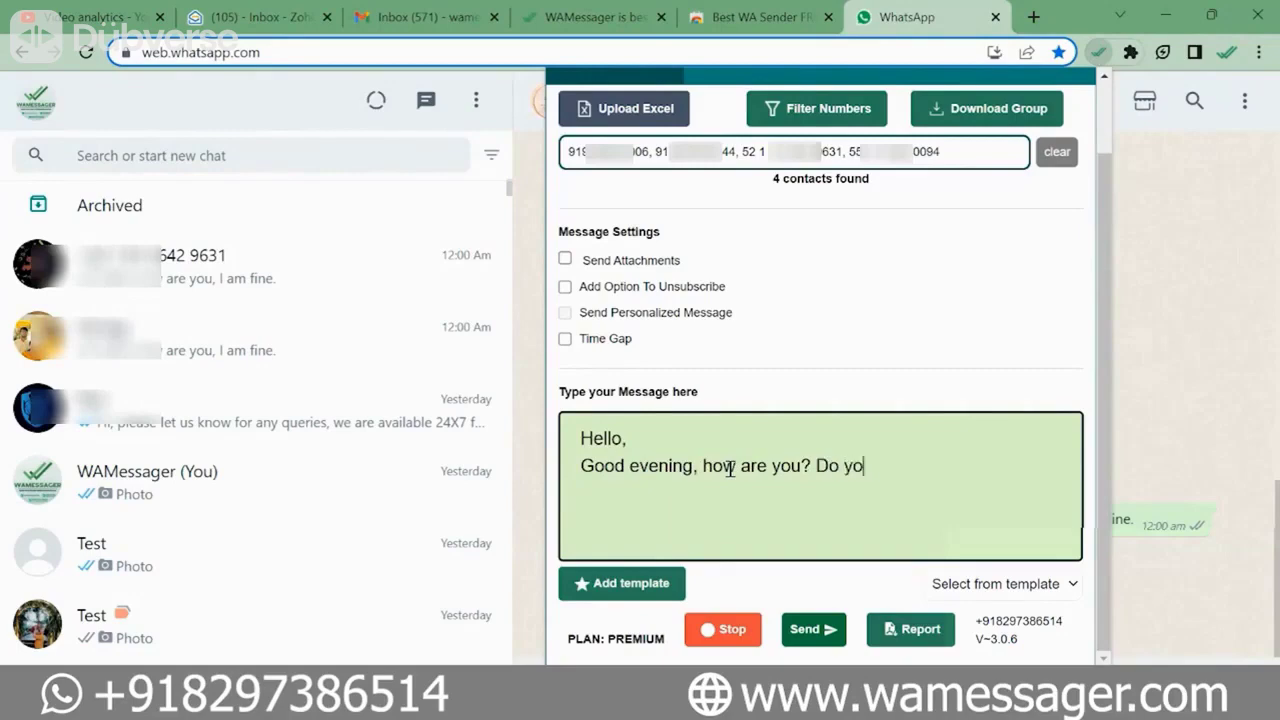
type("u need any help")
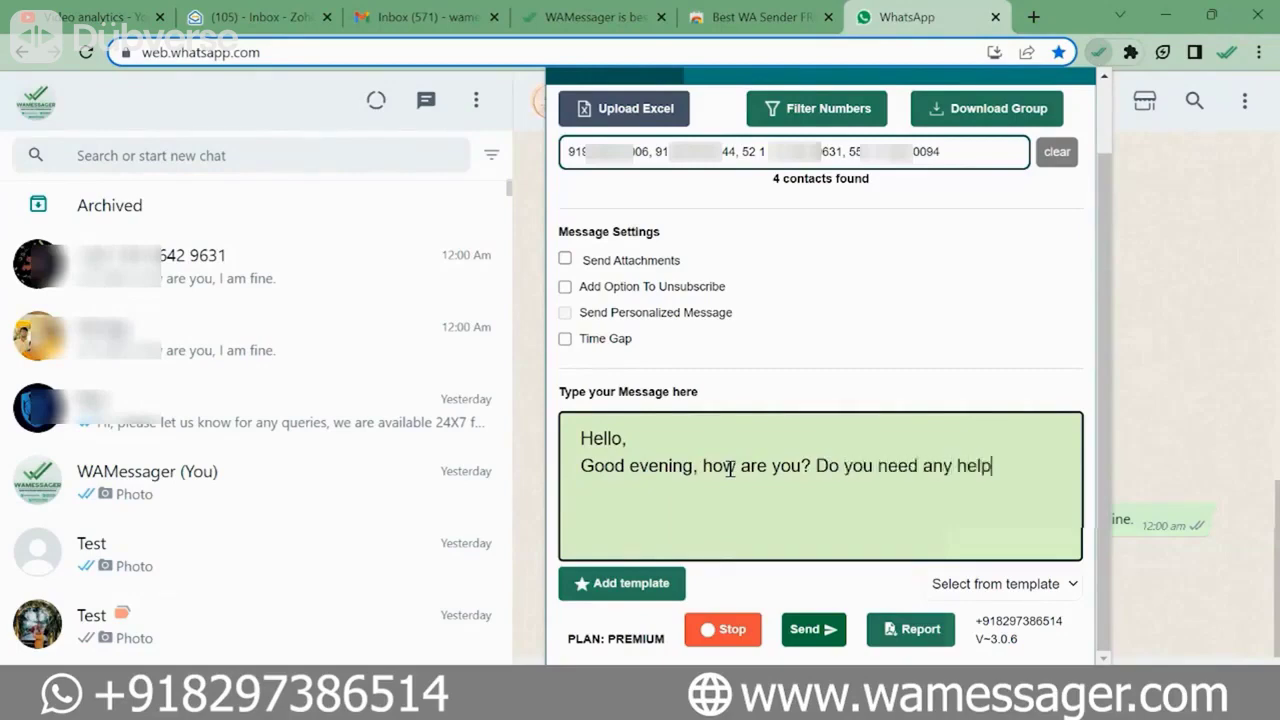
type("?")
left_click(813, 630)
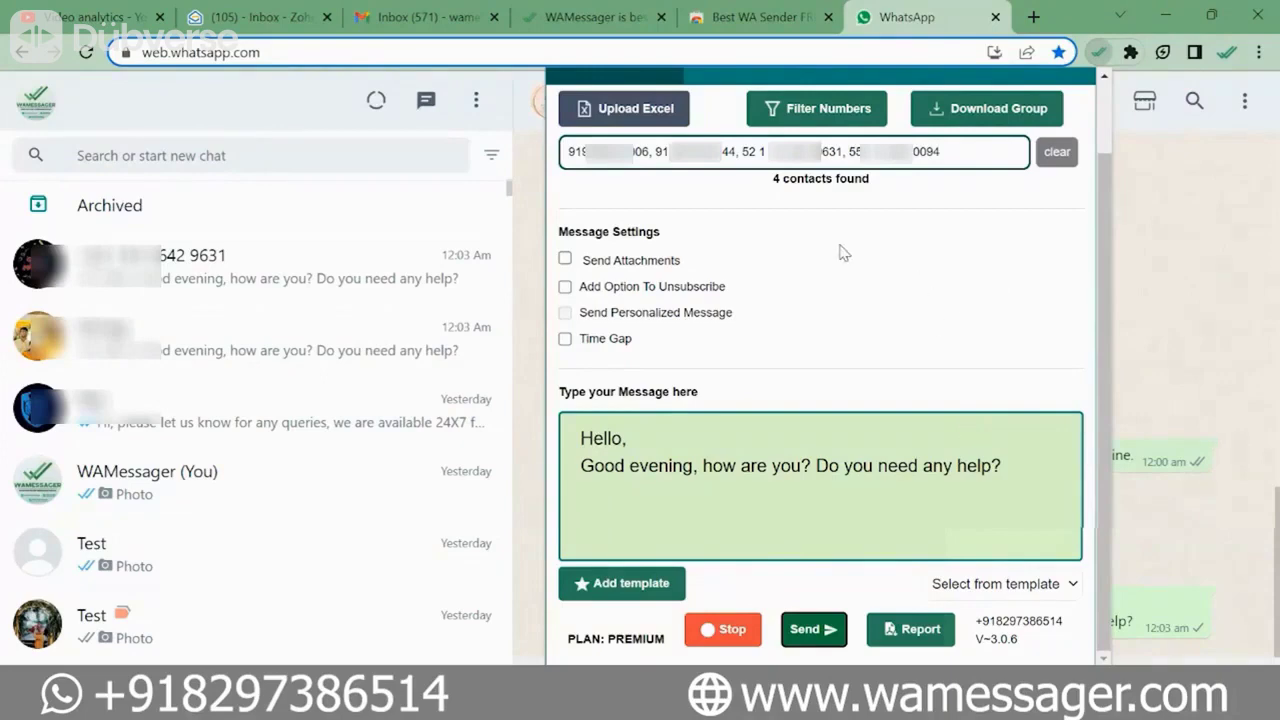
- Clear the manually entered phone numbers and switch to the Excel contact sheet
scroll(866, 251, "up", 2)
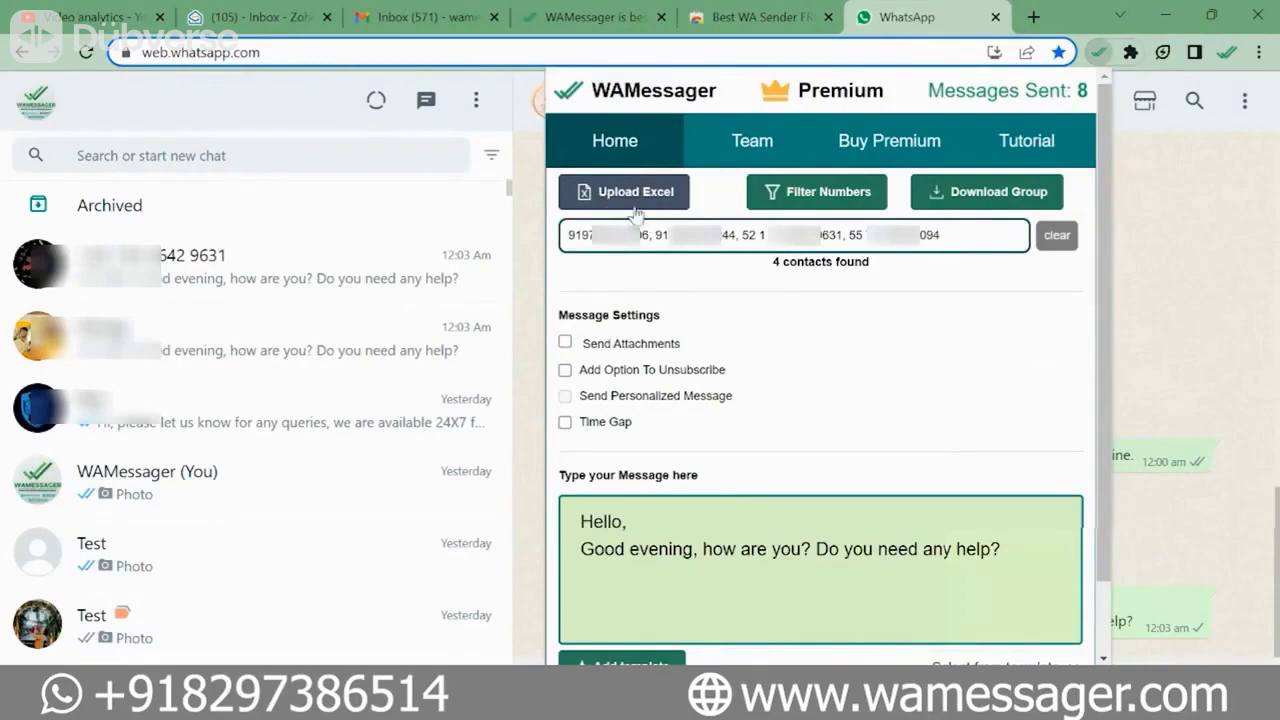
triple_click(716, 235)
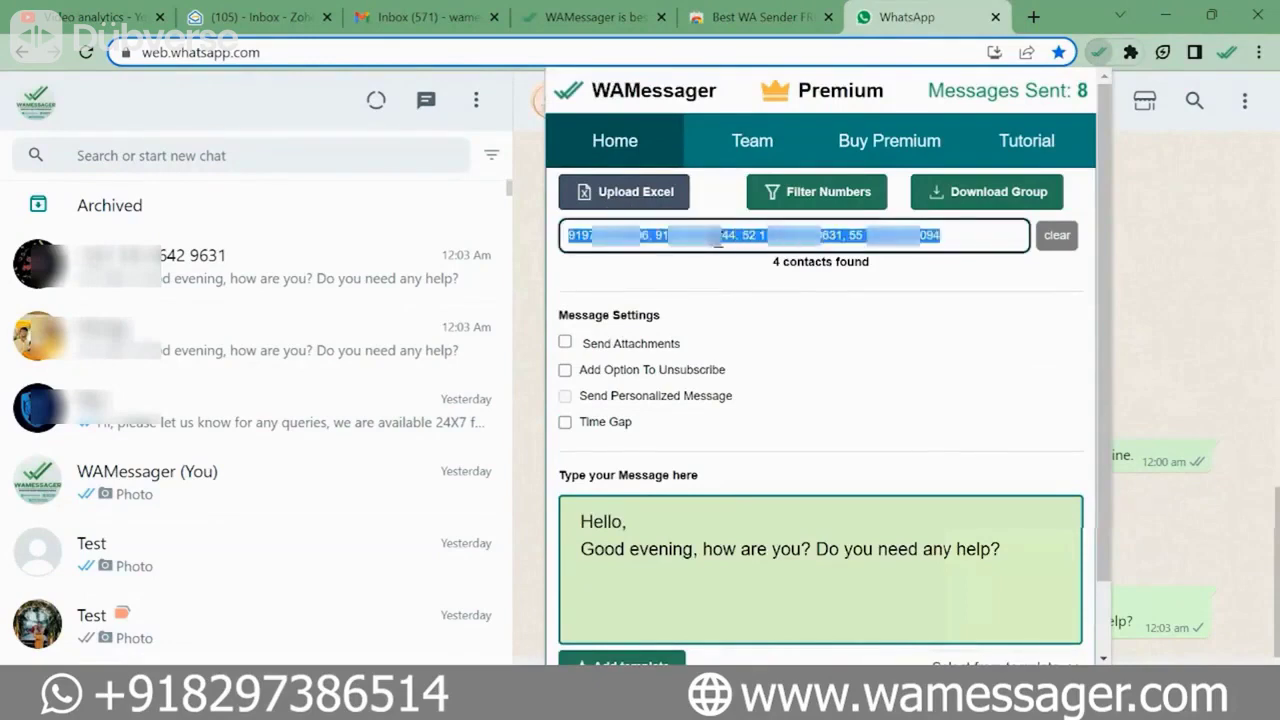
left_click(1058, 252)
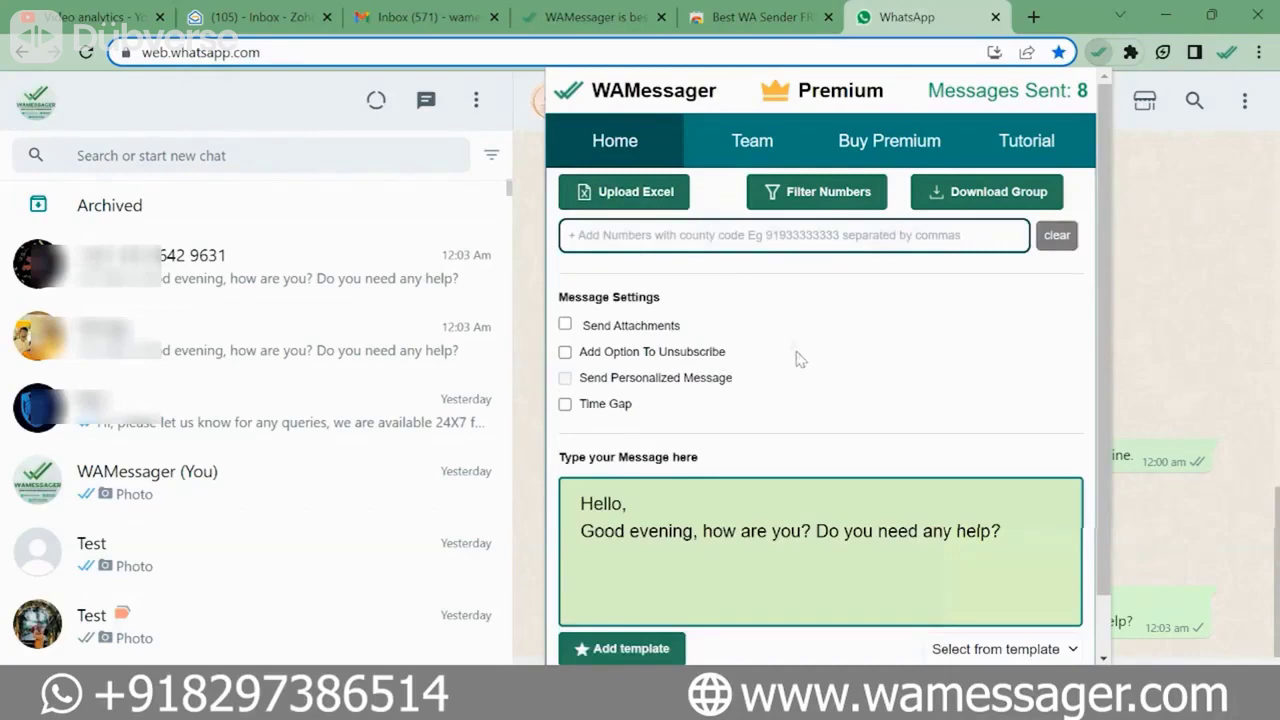
key("alt+Tab")
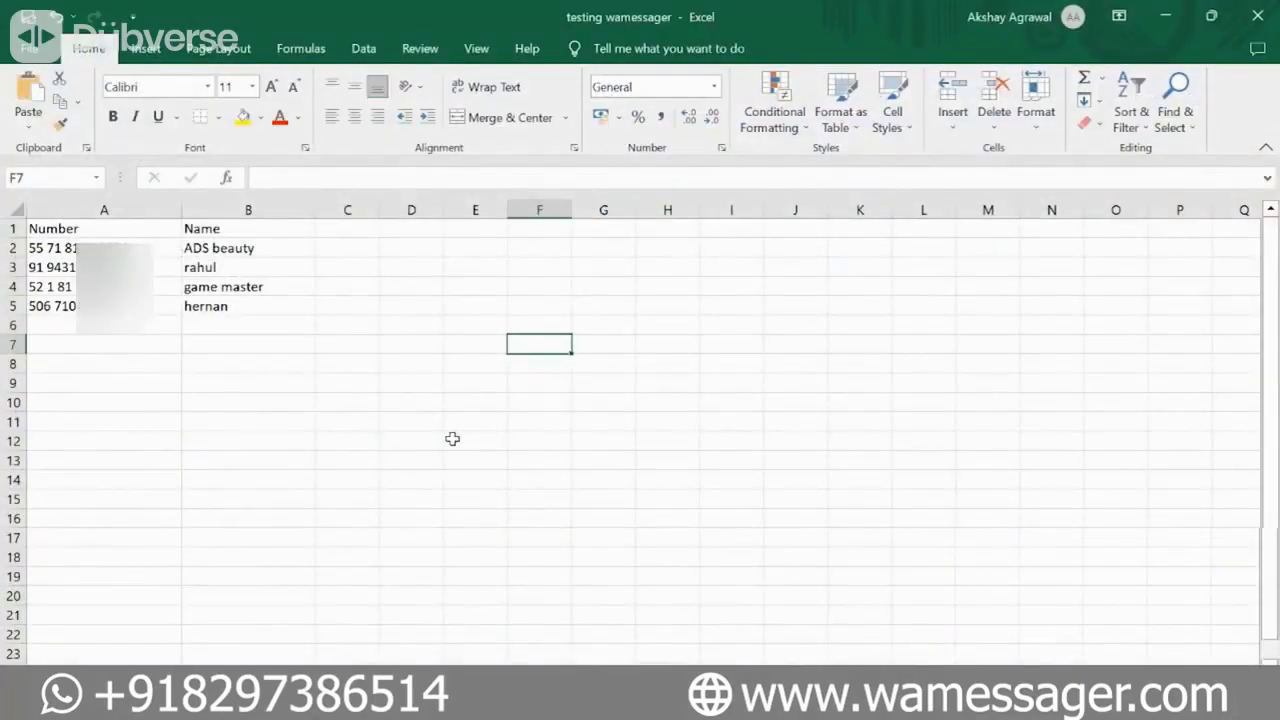
- Add 'address' and 'country' headers in cells C1 and D1
left_click(132, 233)
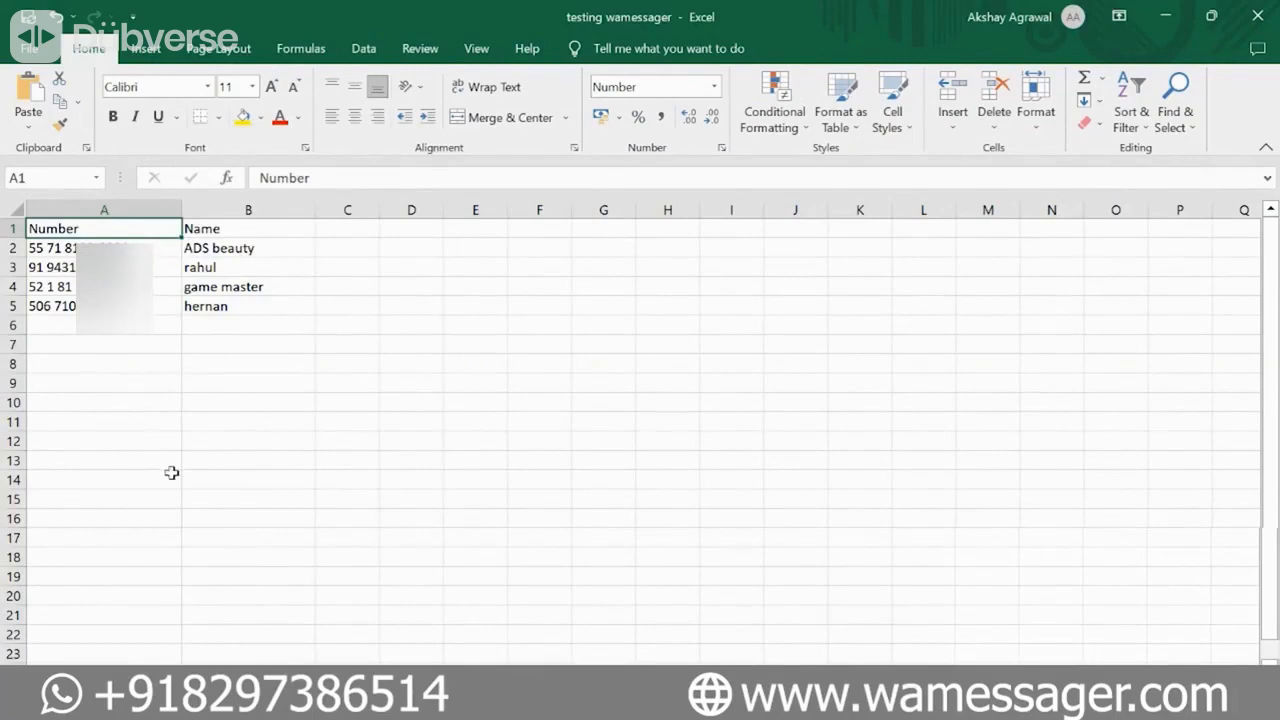
left_click(266, 228)
left_click(366, 232)
type("addr")
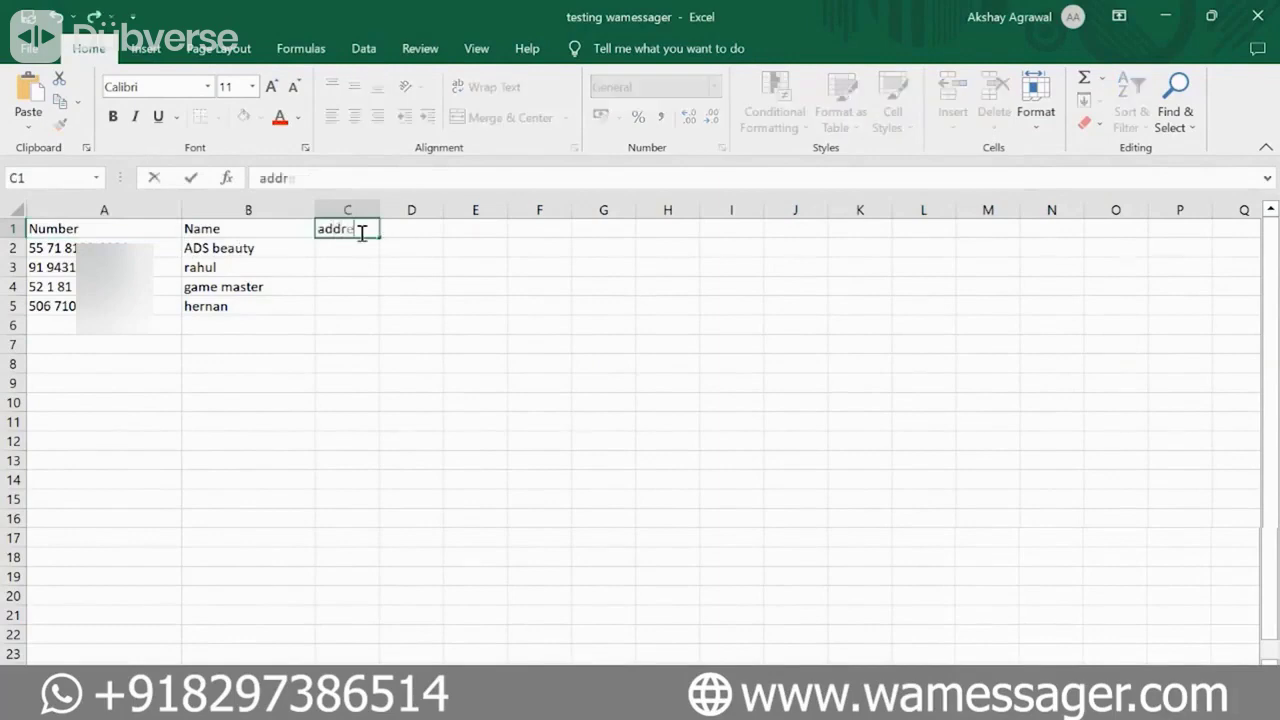
type("ess")
left_click(433, 228)
type("country")
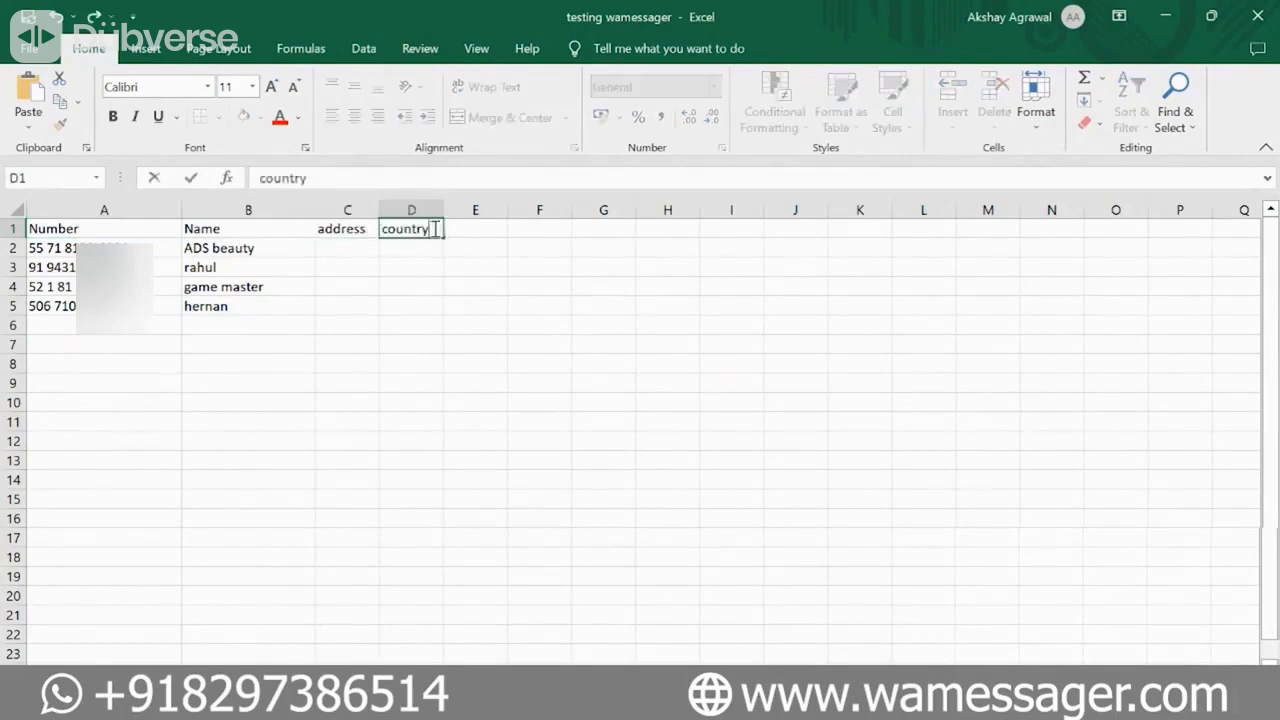
left_click(467, 229)
- Delete the address and country headers again, leaving the sheet unchanged
left_click(366, 248)
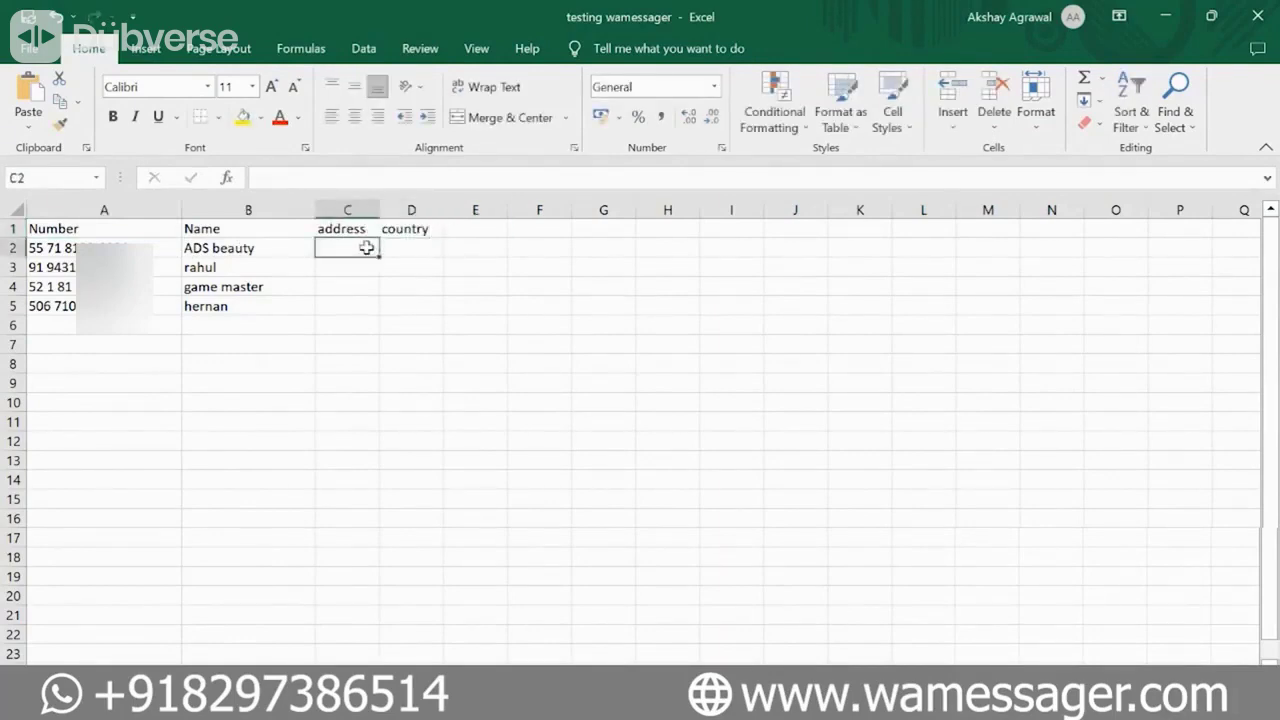
left_click(350, 228)
key("Delete")
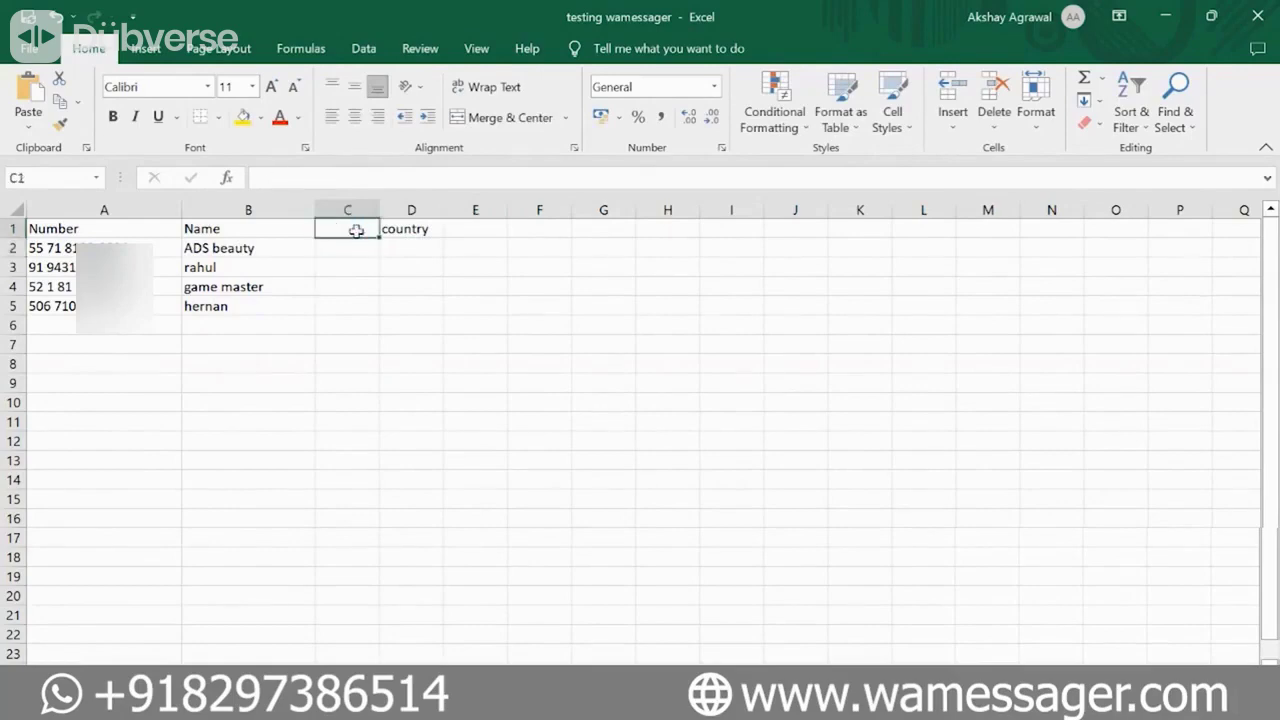
left_click(400, 228)
key("Delete")
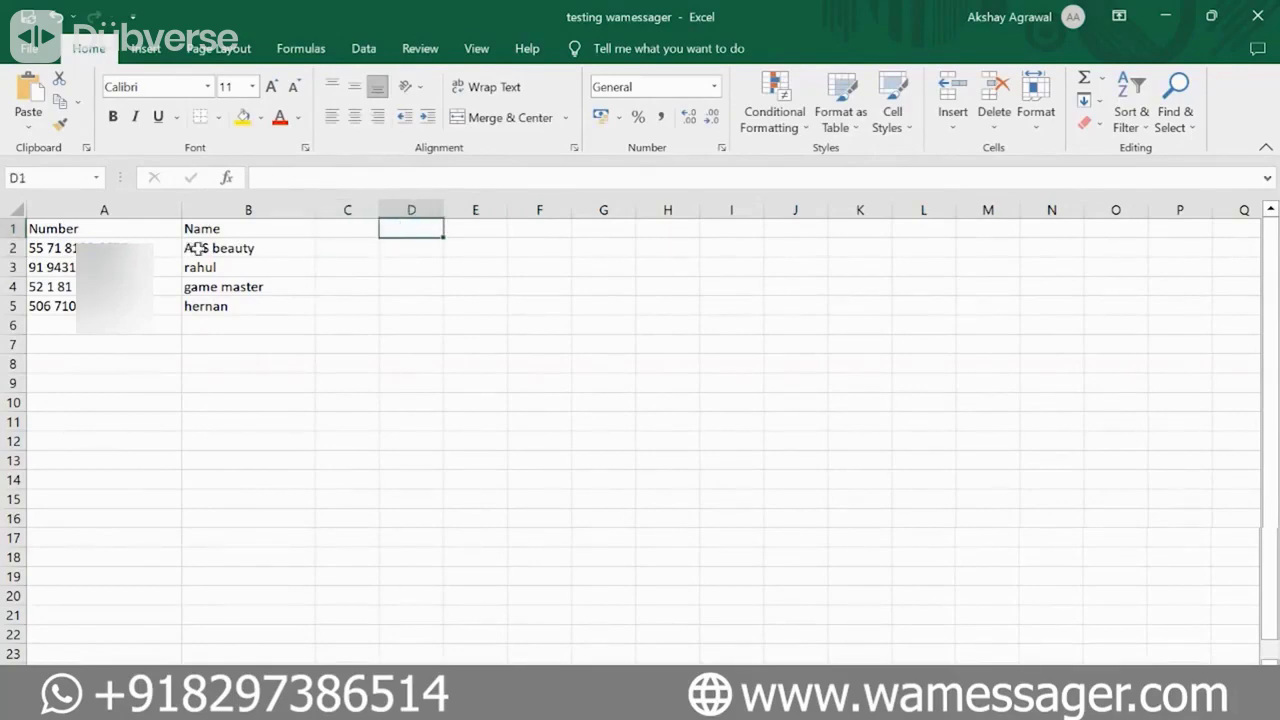
- Check the first contact's number and name in A2 and B2, then return to Chrome
left_click(145, 245)
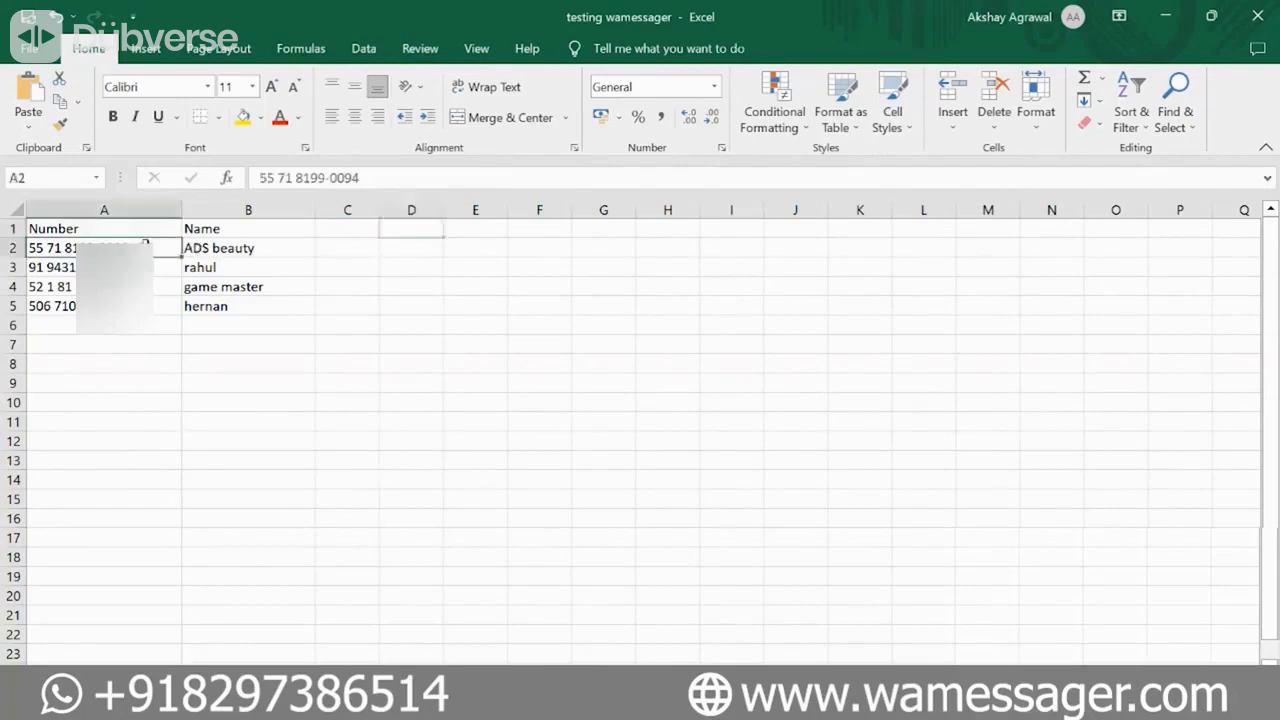
left_click(197, 248)
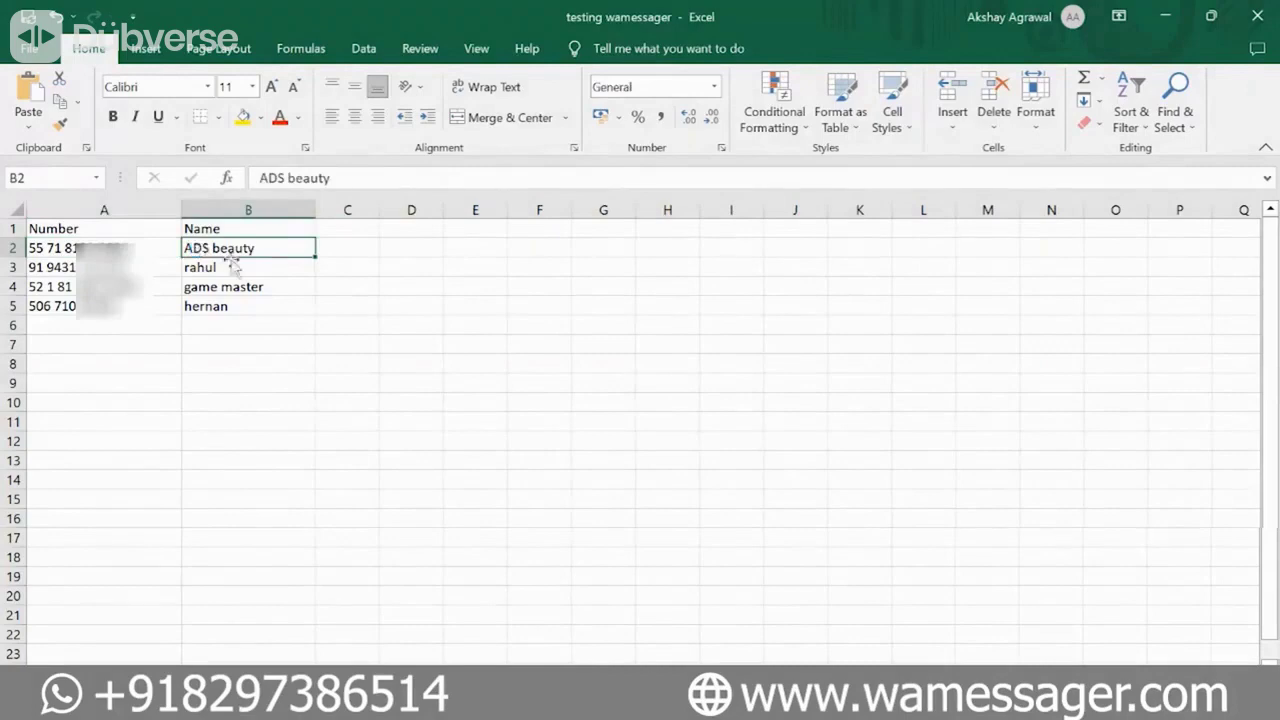
key("alt+Tab")
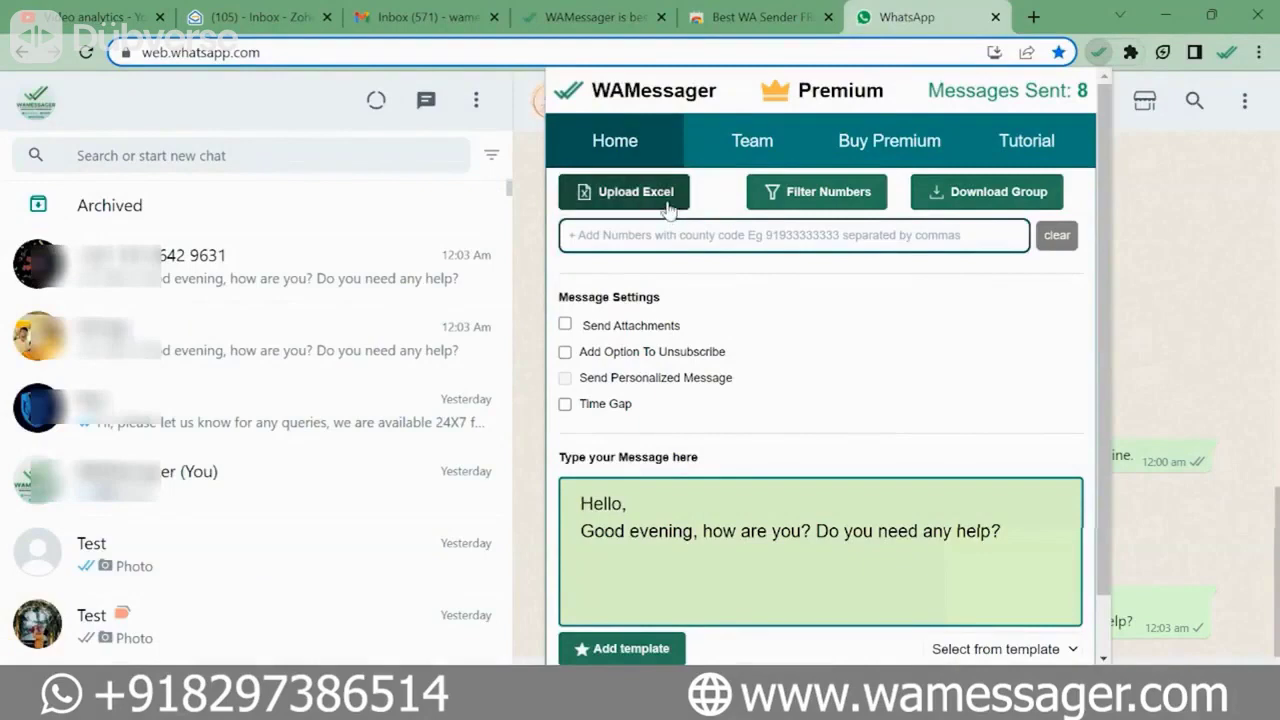
- Upload the 'testing wamessager' workbook via Upload Excel, confirming 4 contacts found
left_click(665, 200)
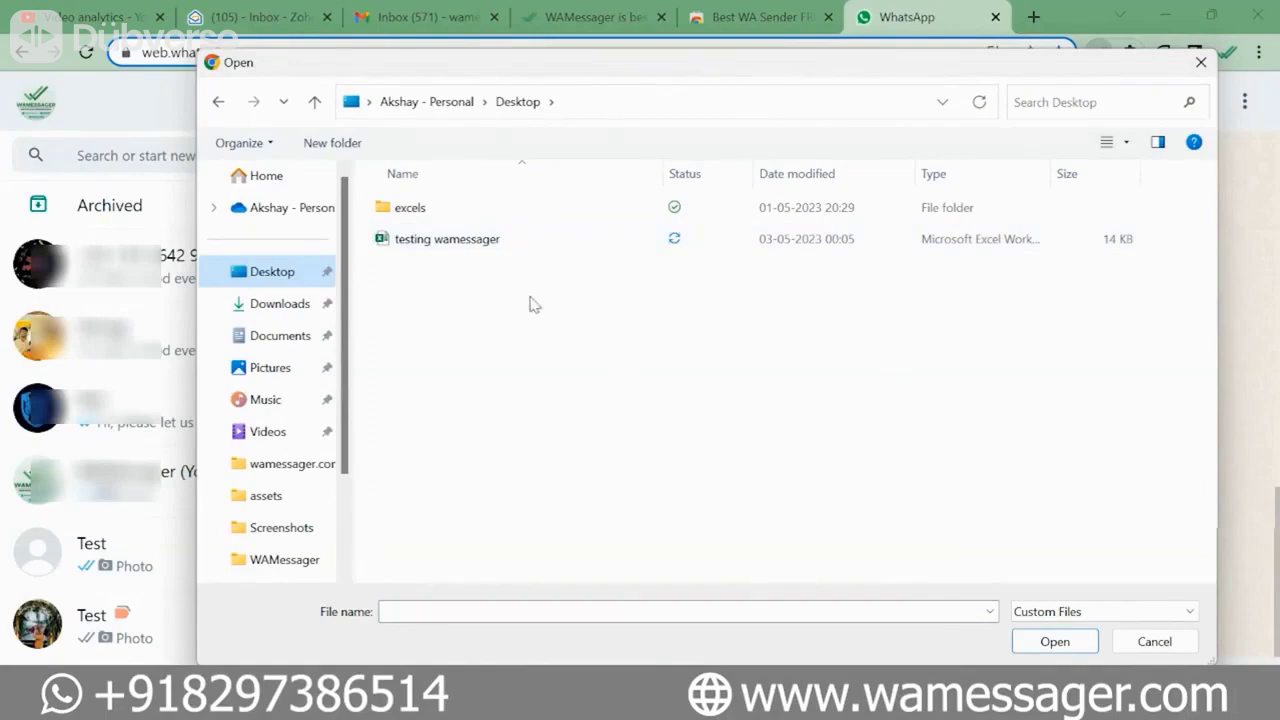
double_click(484, 251)
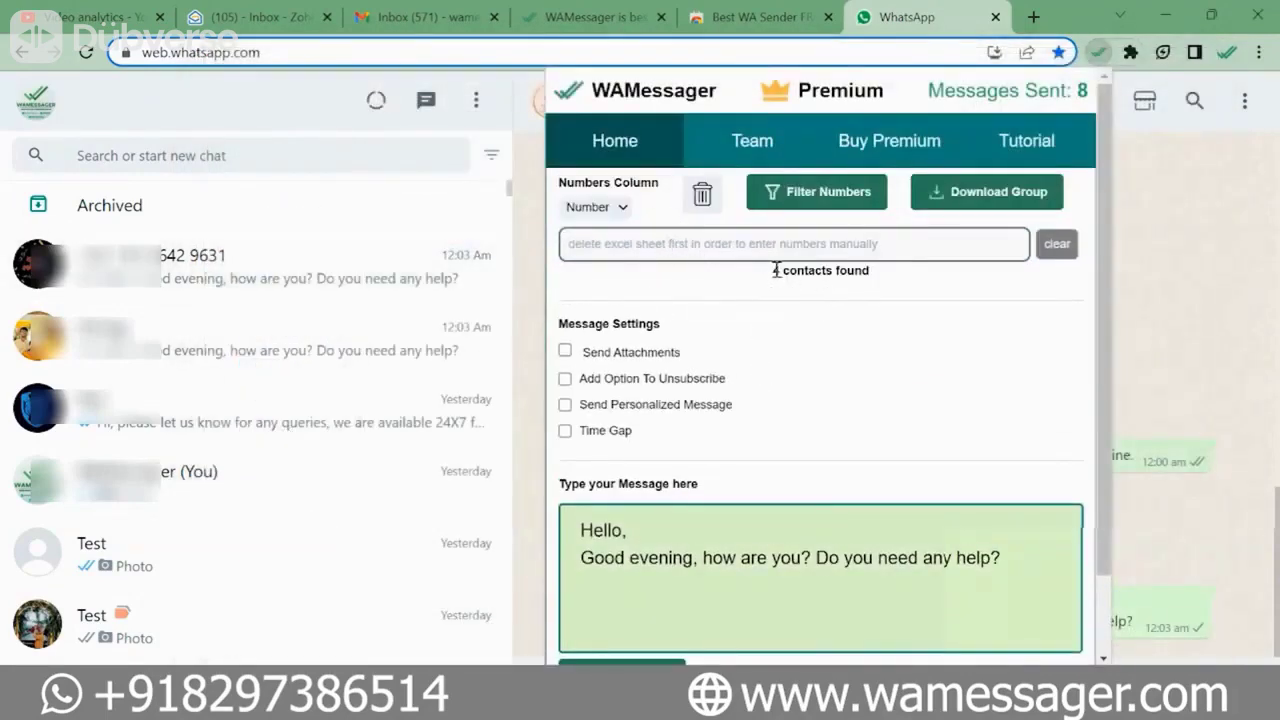
left_click_drag(774, 268, 878, 288)
left_click(877, 288)
- Keep Number as the Numbers Column and review the greeting message
left_click(612, 208)
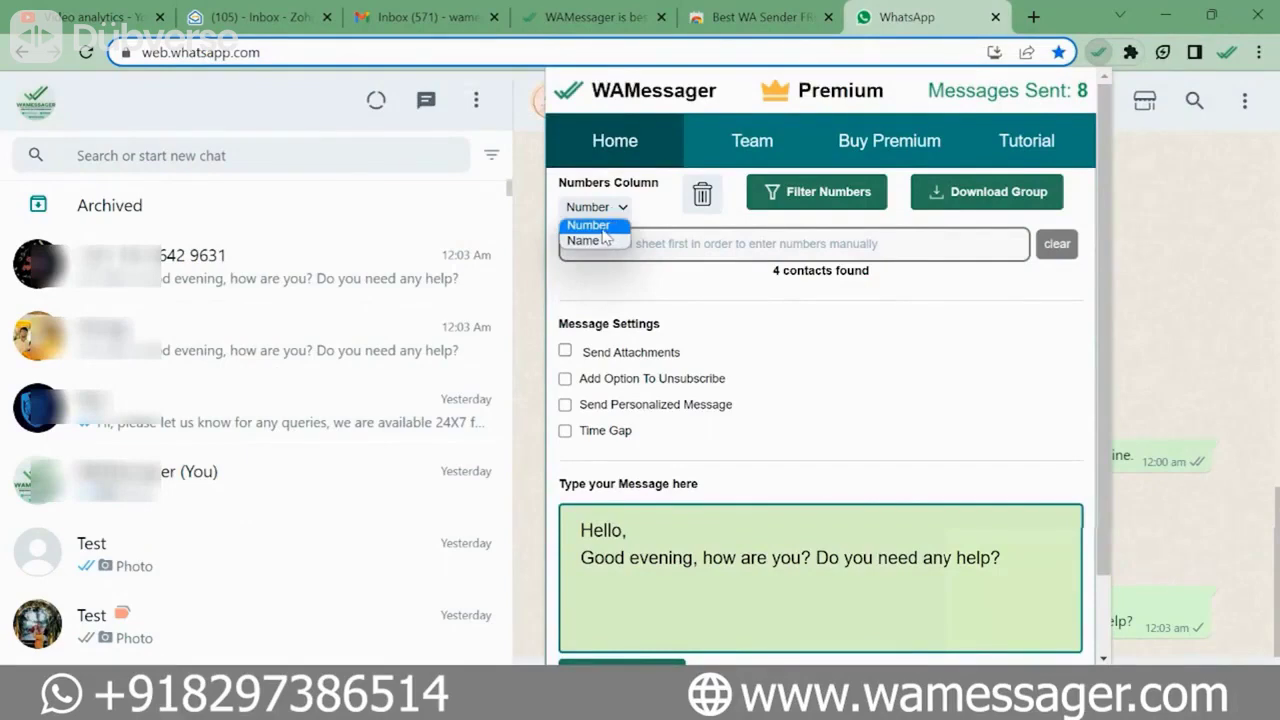
left_click(602, 229)
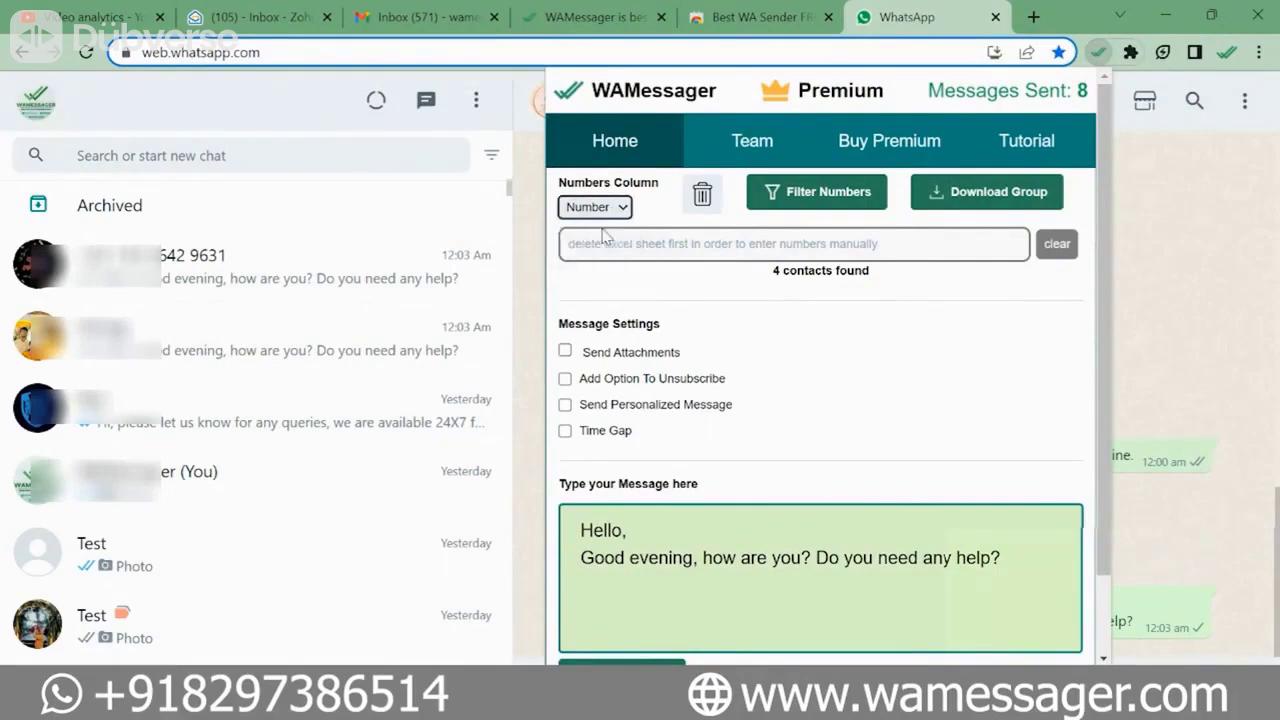
scroll(828, 460, "down", 1)
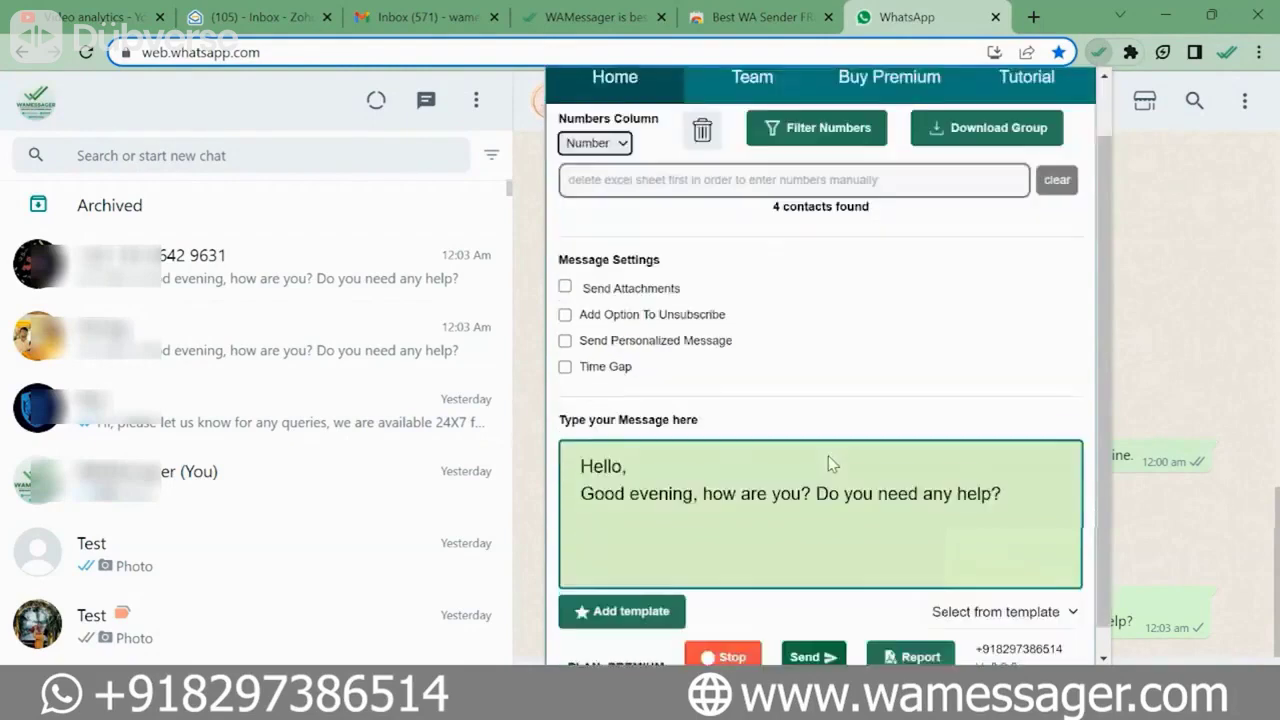
left_click(996, 478)
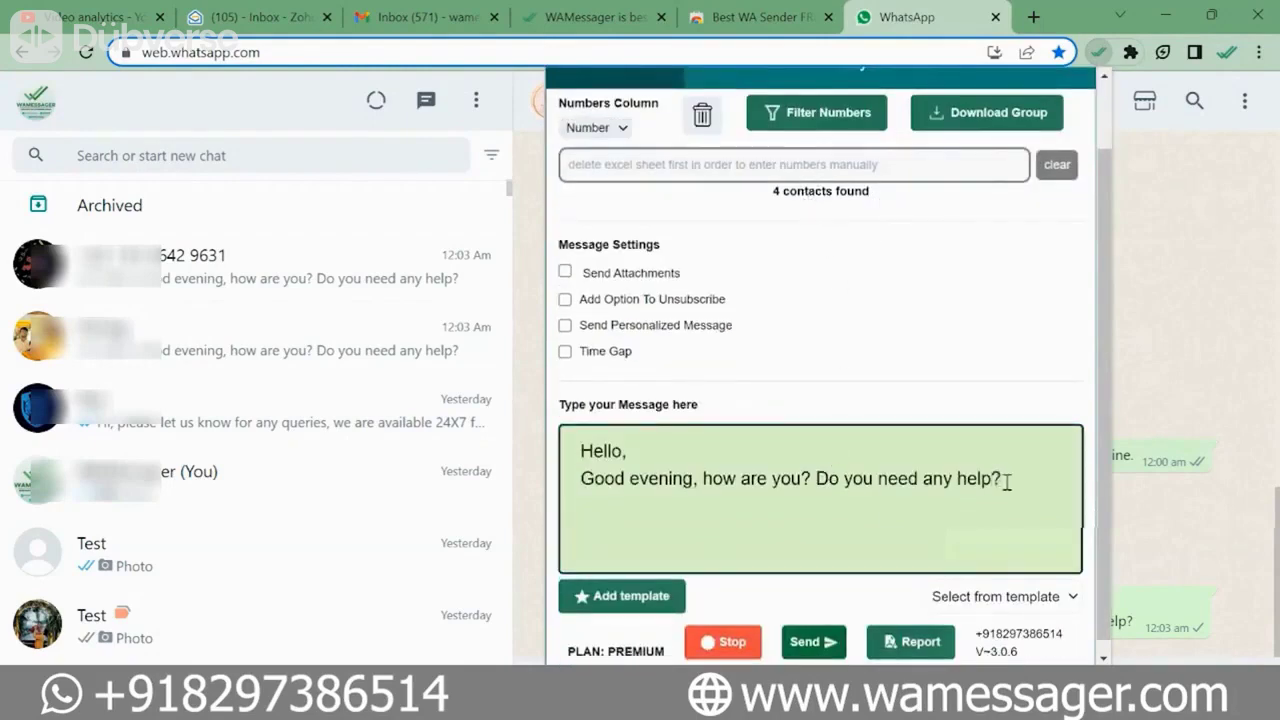
scroll(891, 520, "down", 1)
- Send the 'Hello, Good evening…' message to the 4 sheet contacts, bringing the sent count to 12
left_click(824, 642)
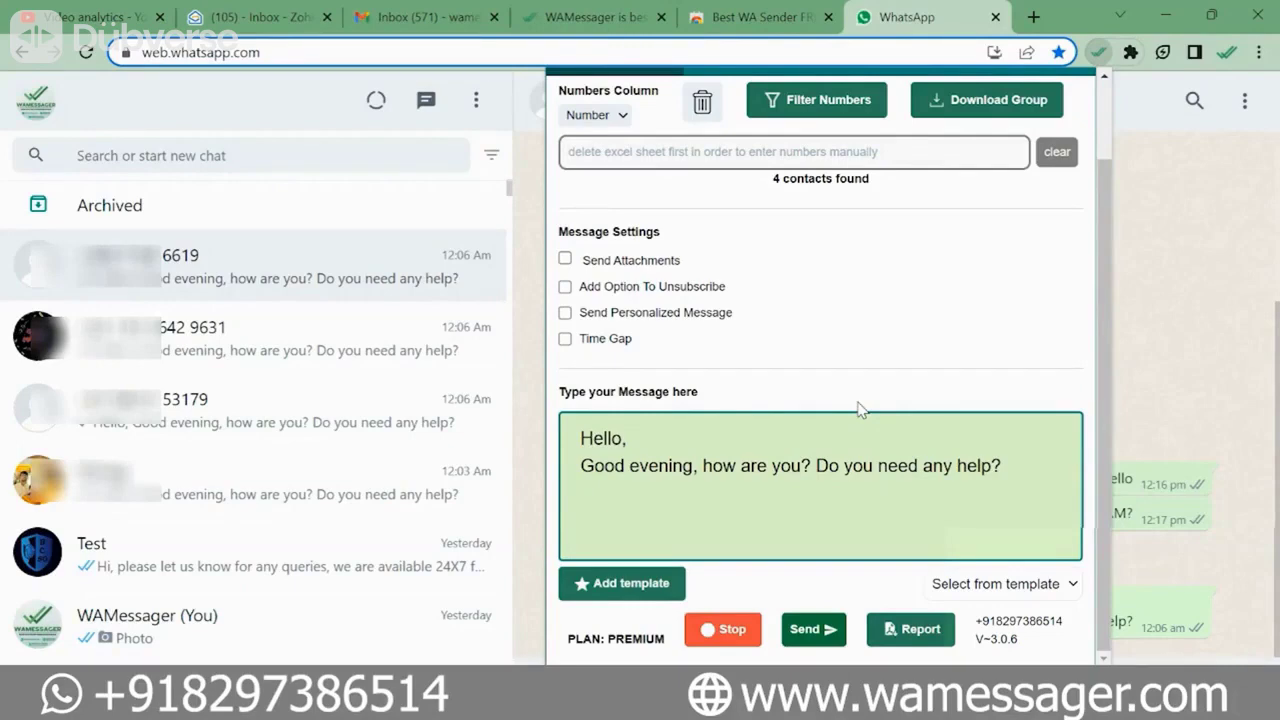
scroll(824, 320, "up", 2)
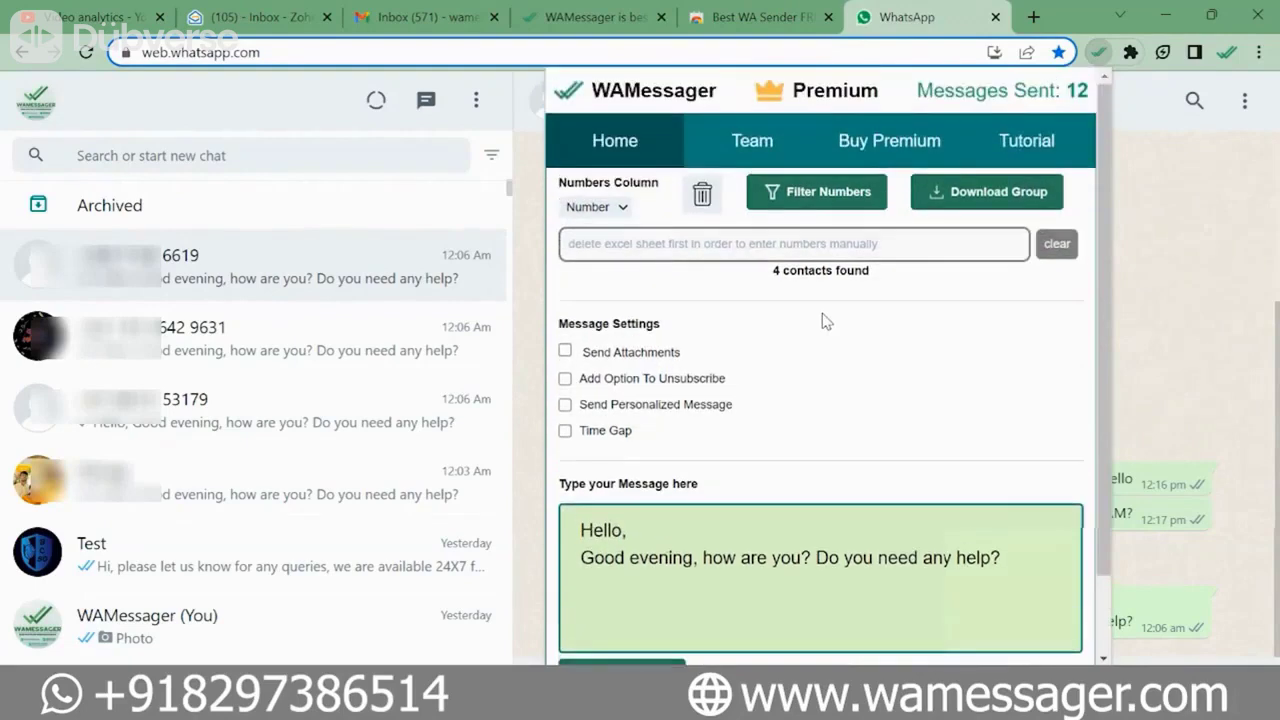
- Enable attachments and choose the image or video attachment type
left_click(565, 352)
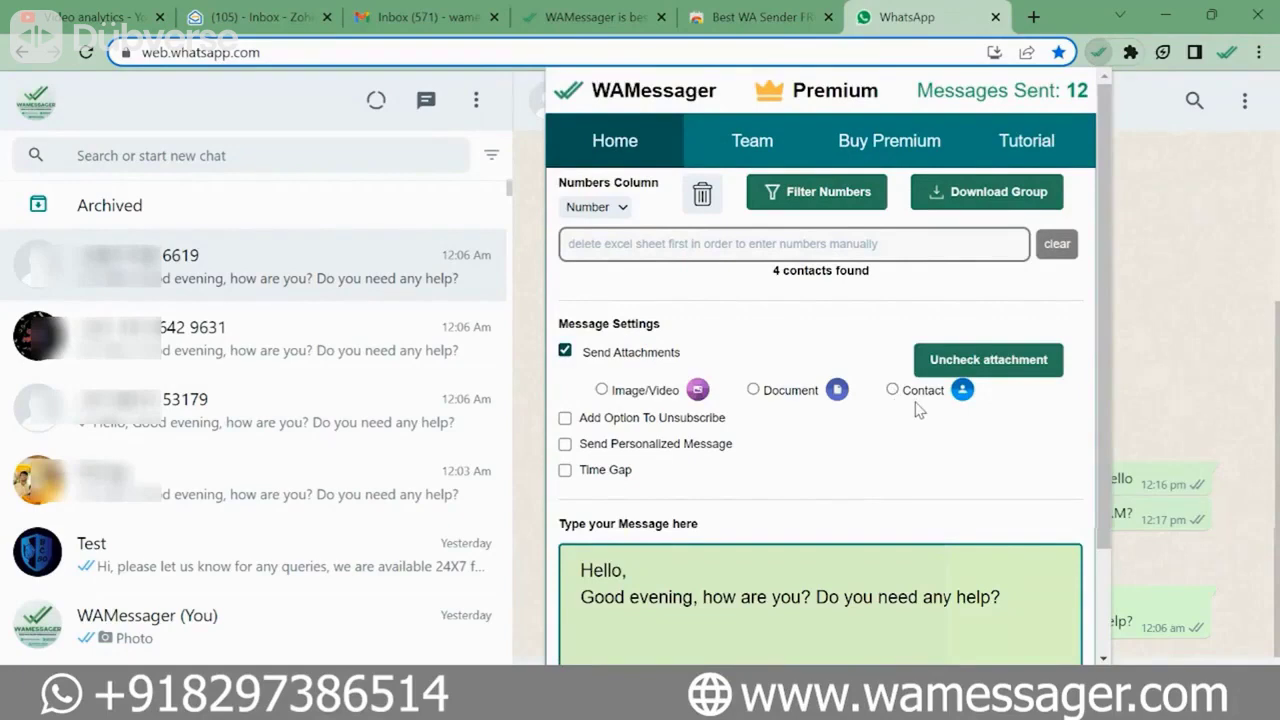
scroll(820, 460, "down", 1)
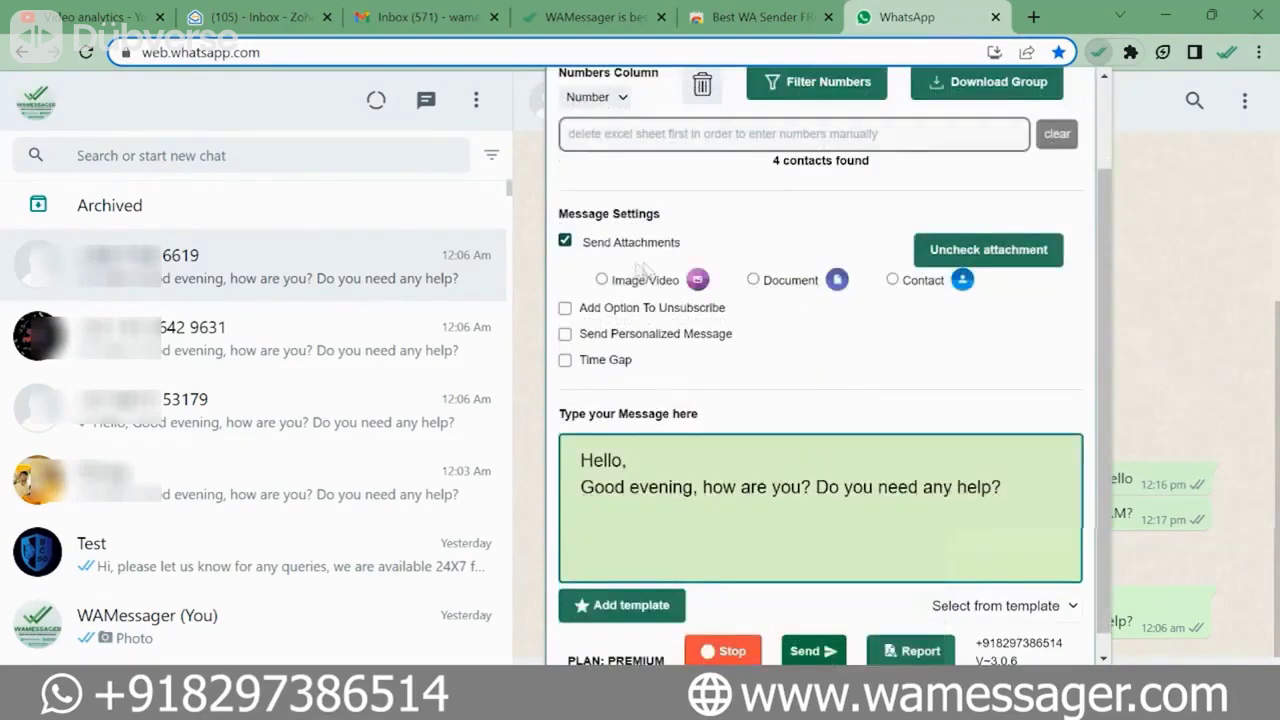
left_click(602, 280)
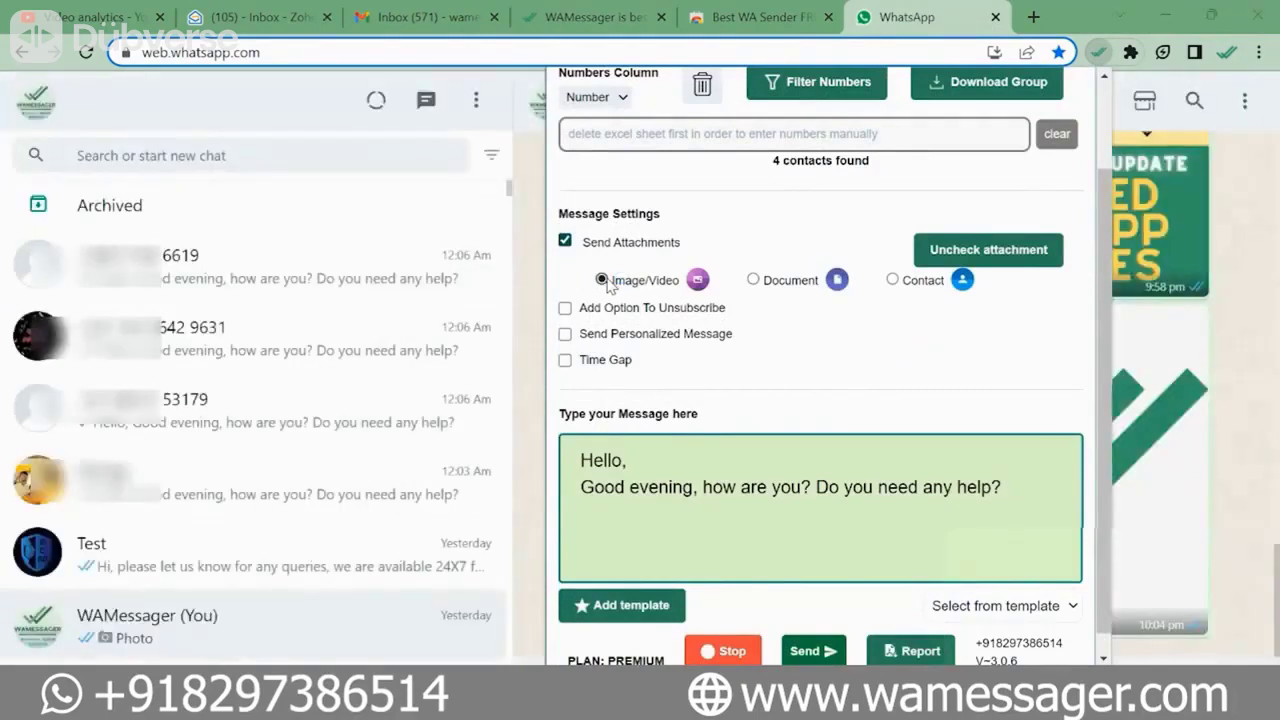
left_click(604, 281)
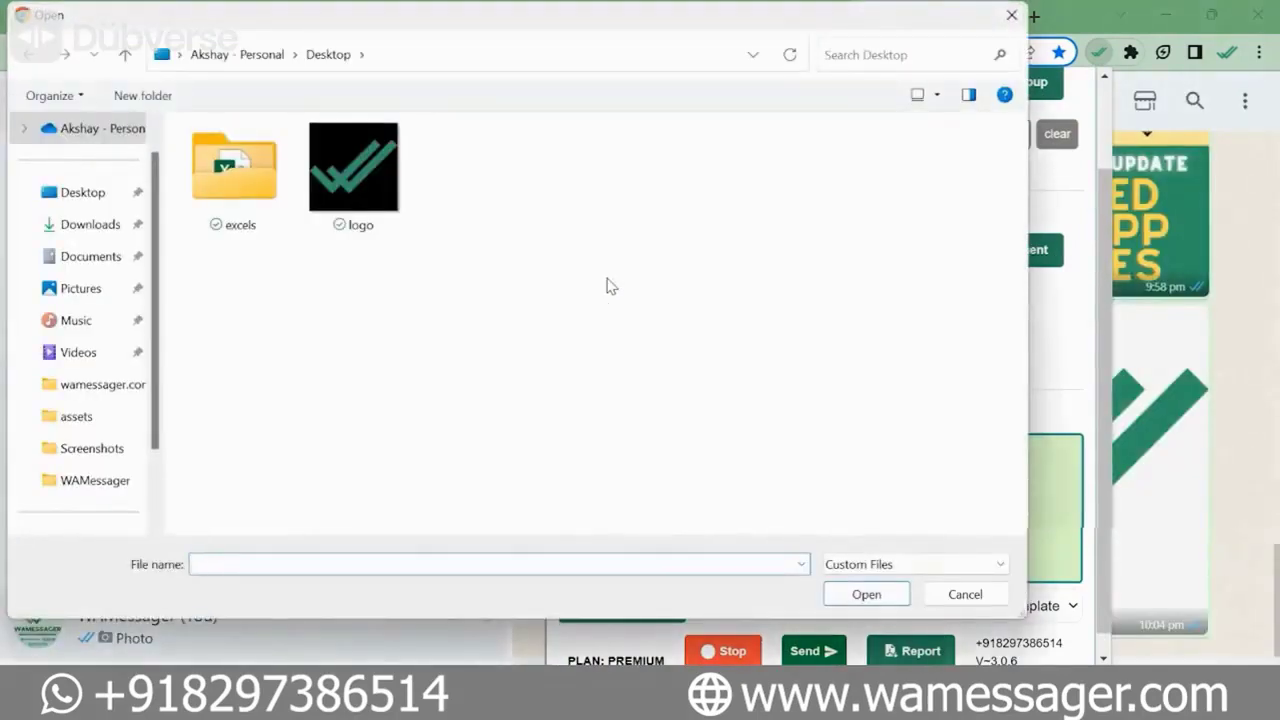
- Attach the logo image file and post it to the message-yourself chat
left_click(396, 208)
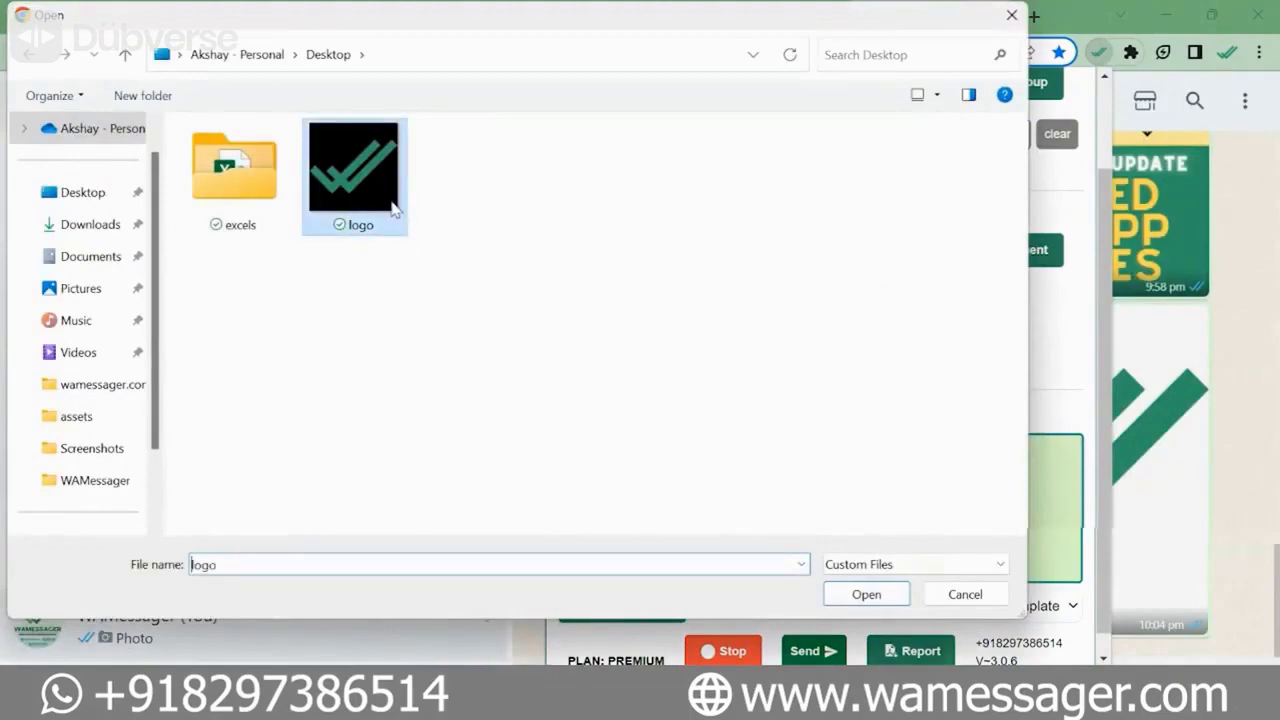
left_click(855, 596)
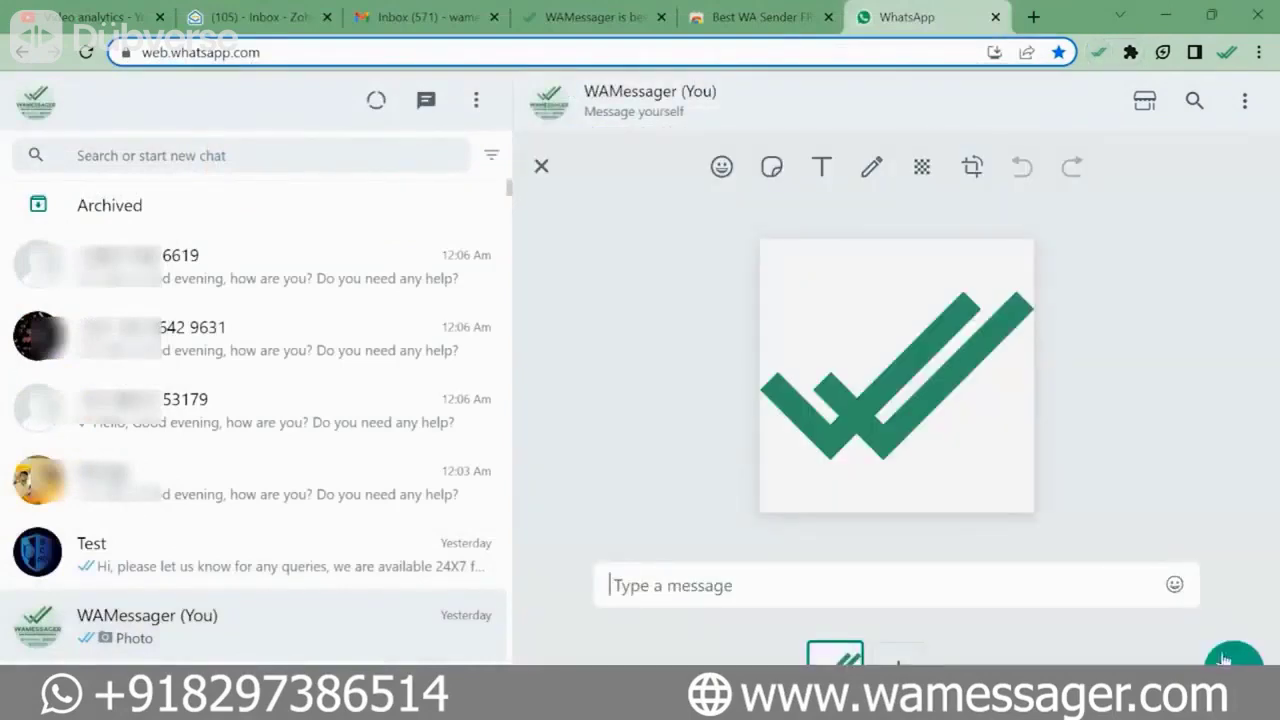
left_click(1230, 658)
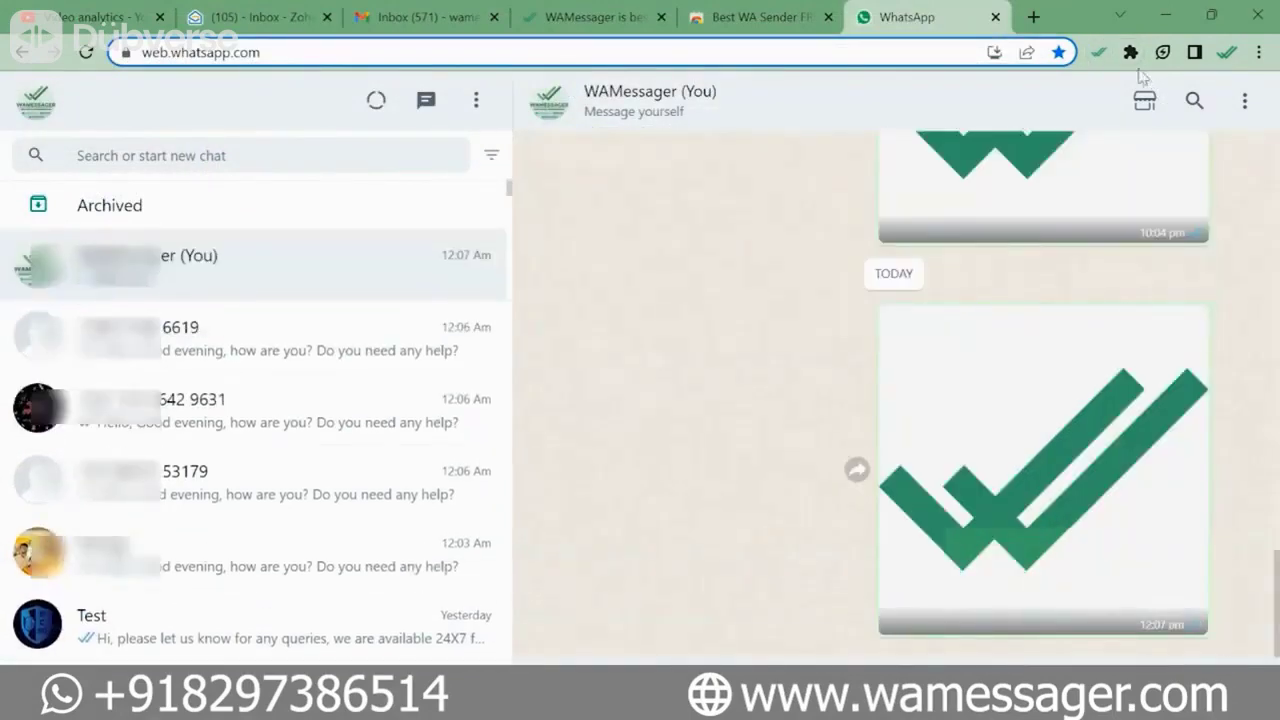
left_click(1104, 56)
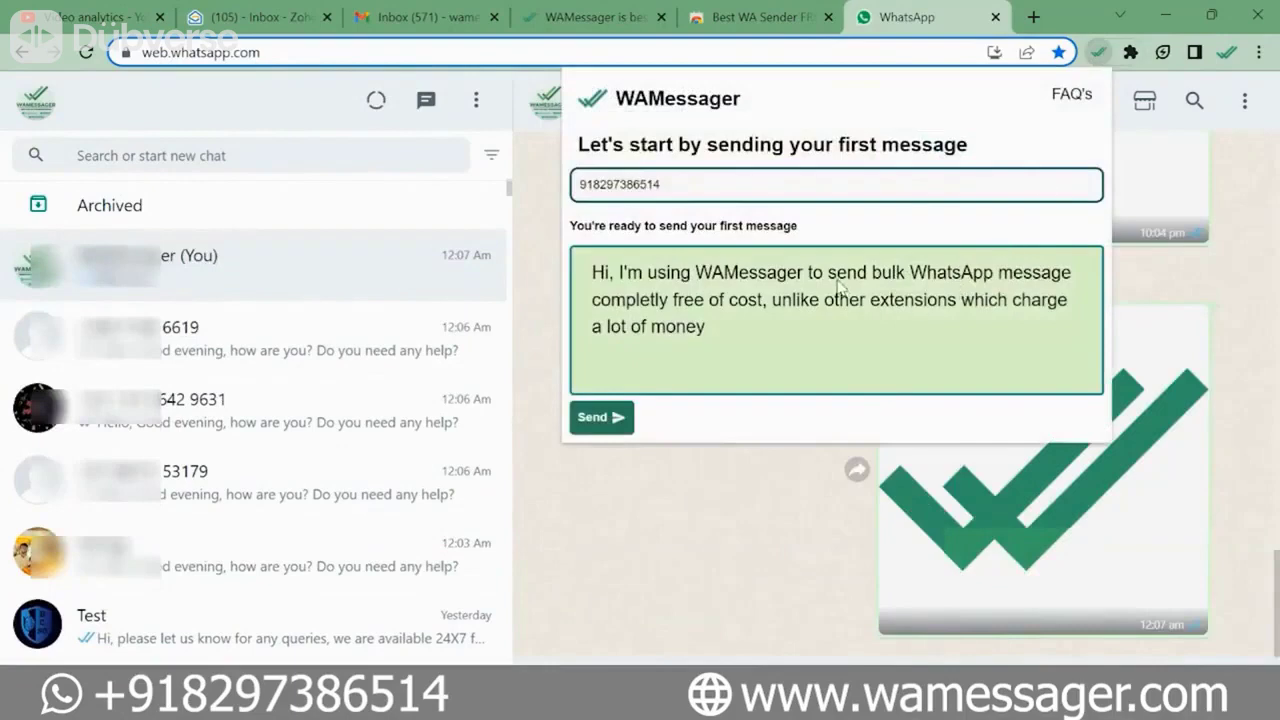
- Send the Good evening greeting with the logo image to all 4 uploaded contacts
scroll(809, 480, "down", 2)
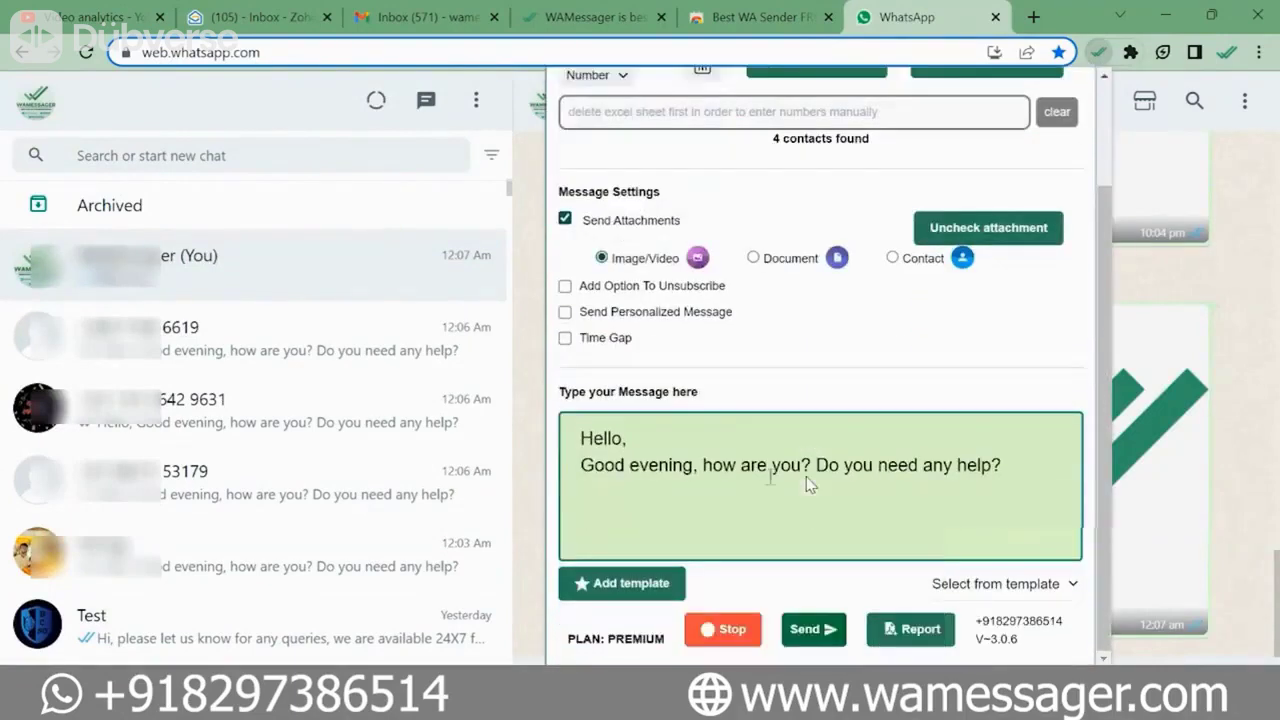
scroll(814, 486, "up", 2)
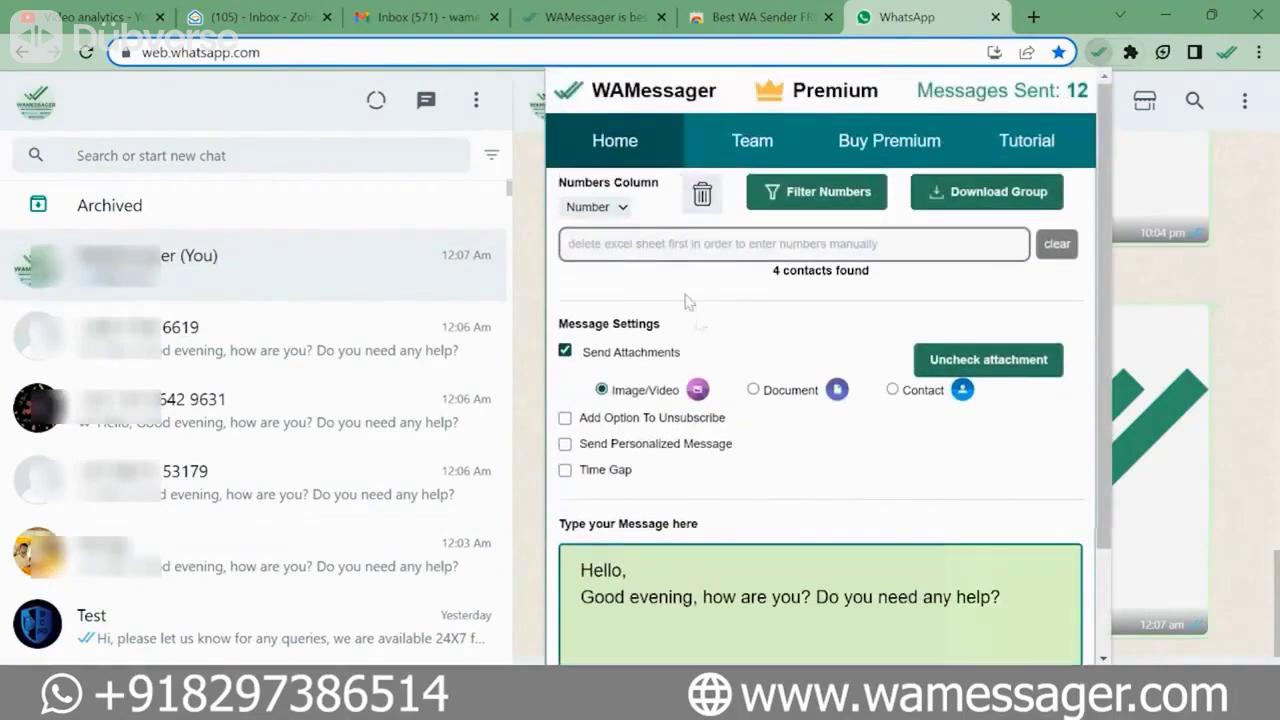
scroll(725, 358, "down", 2)
left_click(813, 629)
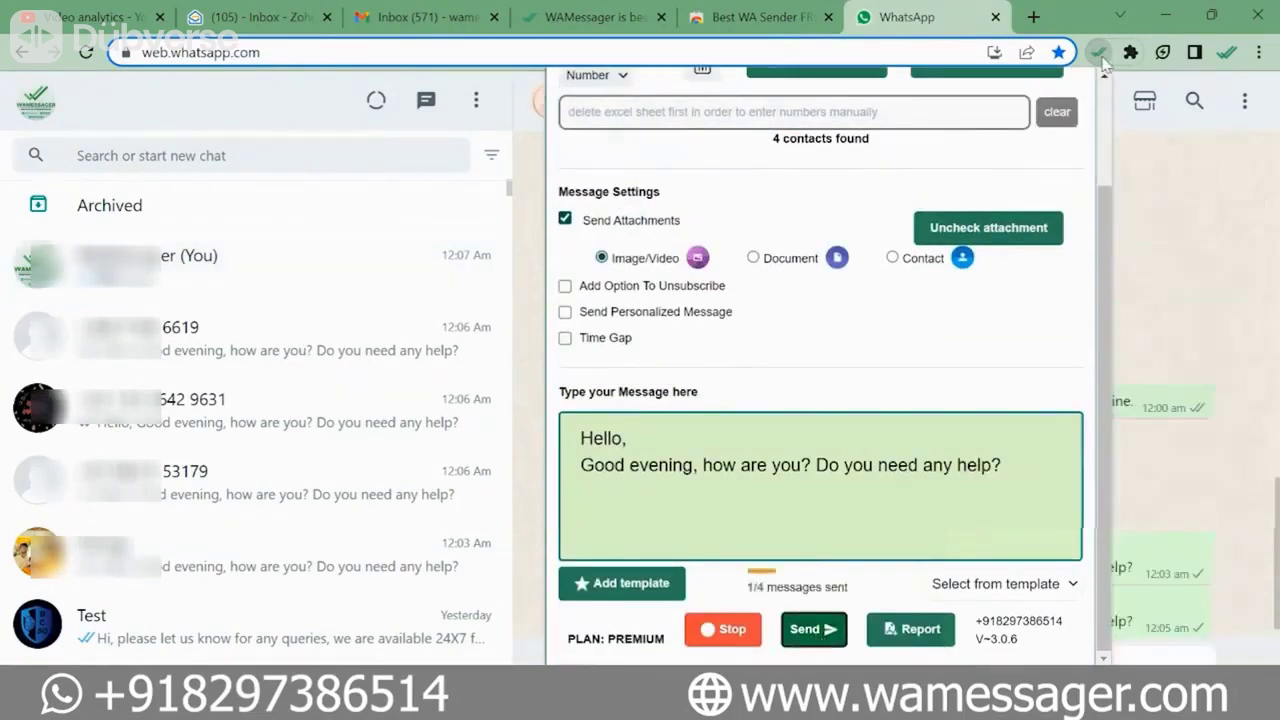
- Check a recipient chat for the 12:07 am messages, then return to WAMessager
left_click(1101, 58)
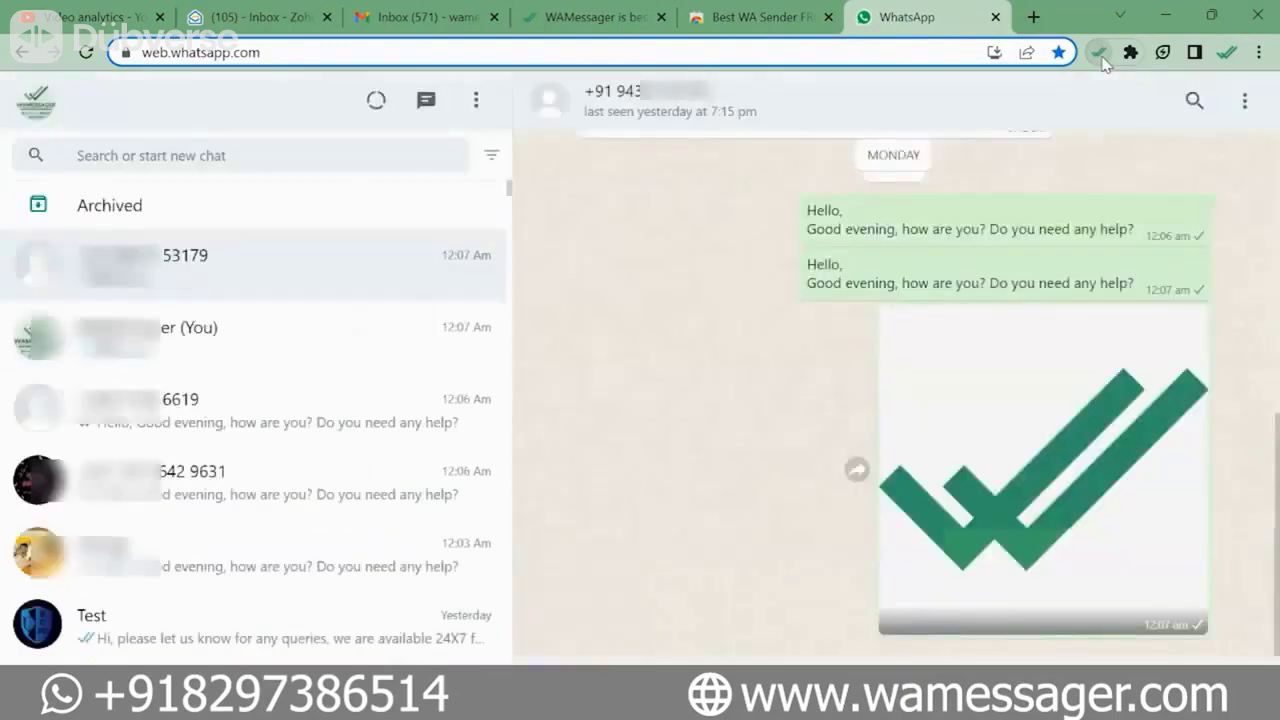
left_click(1100, 56)
scroll(912, 484, "down", 1)
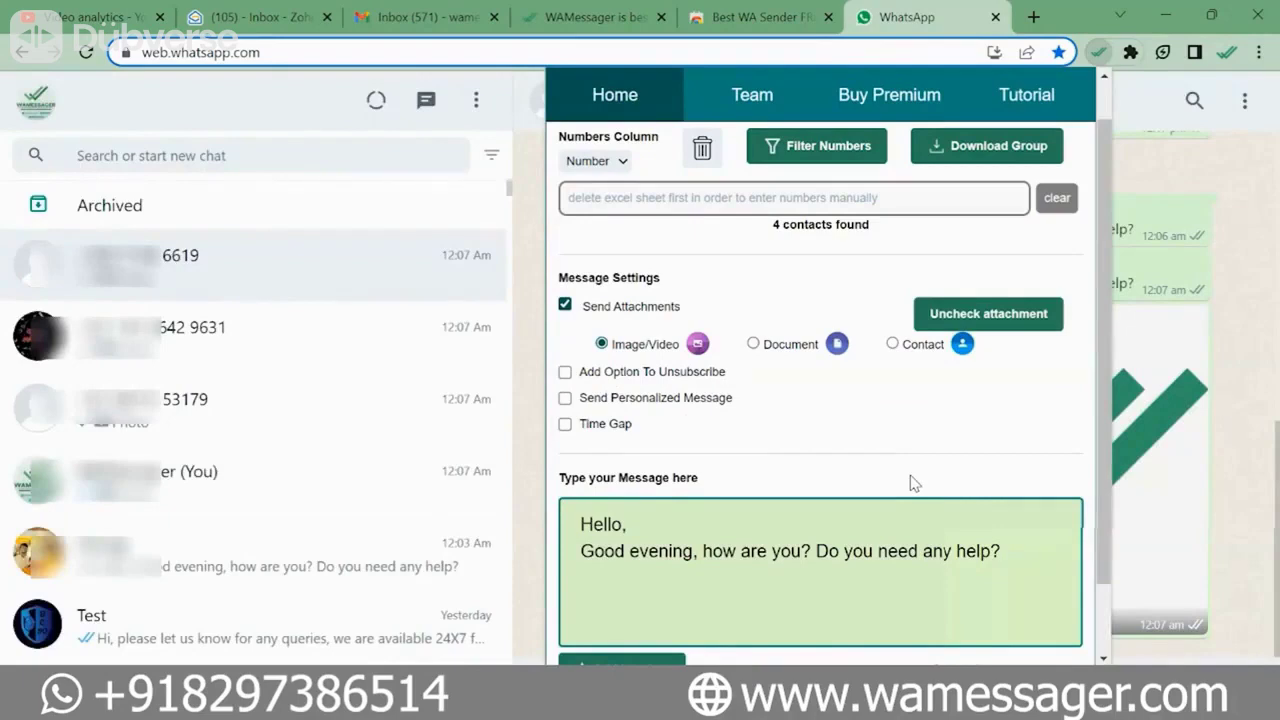
- Add an unsubscribe option and a 10-second time gap between messages
scroll(852, 445, "down", 1)
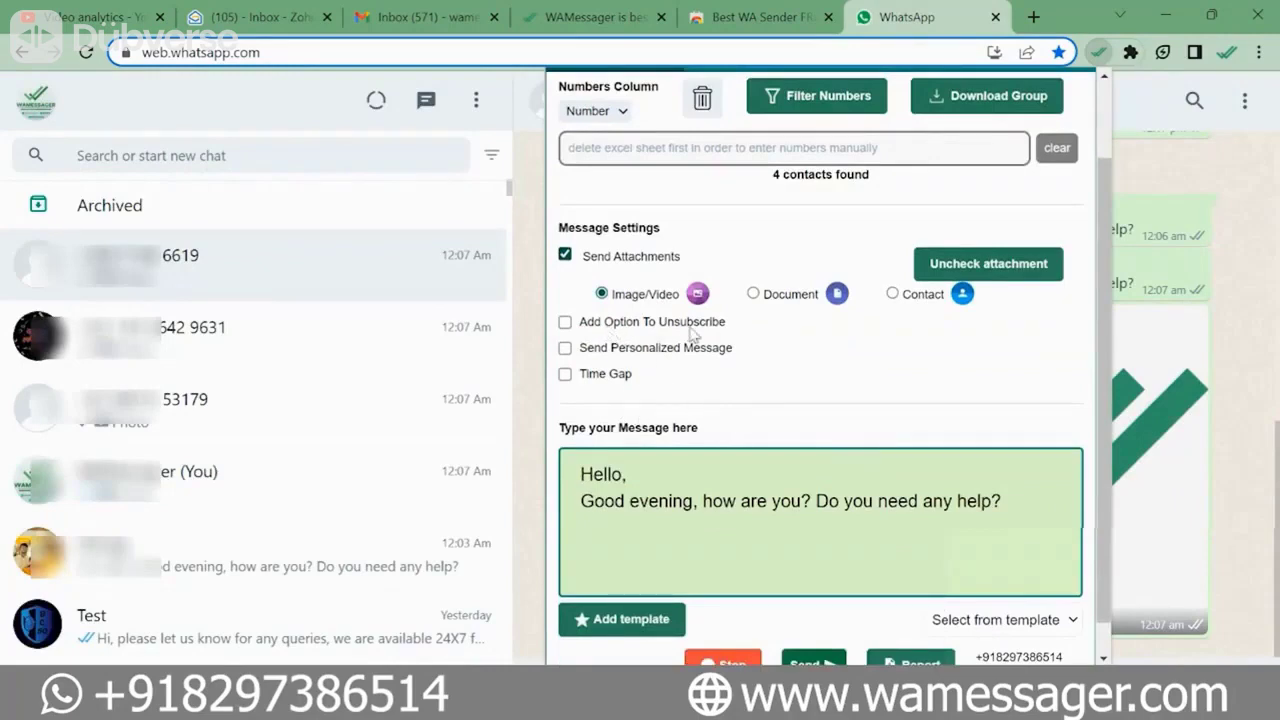
left_click(566, 322)
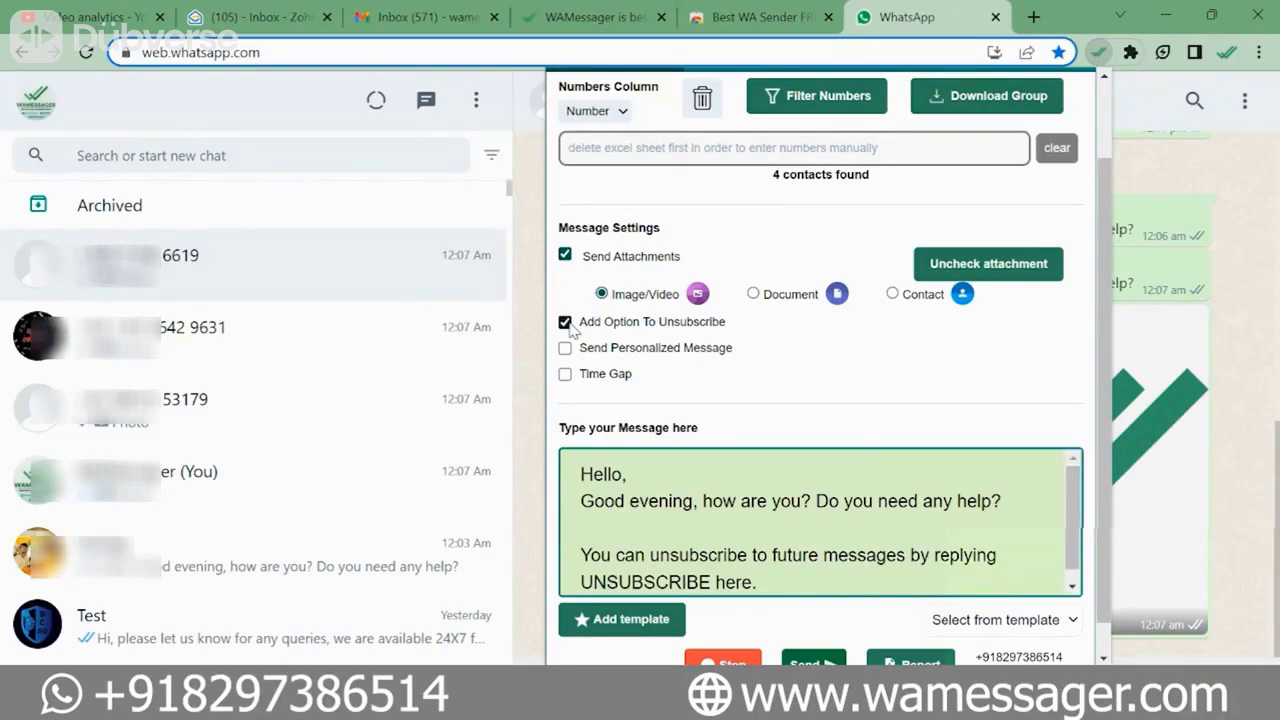
left_click(565, 374)
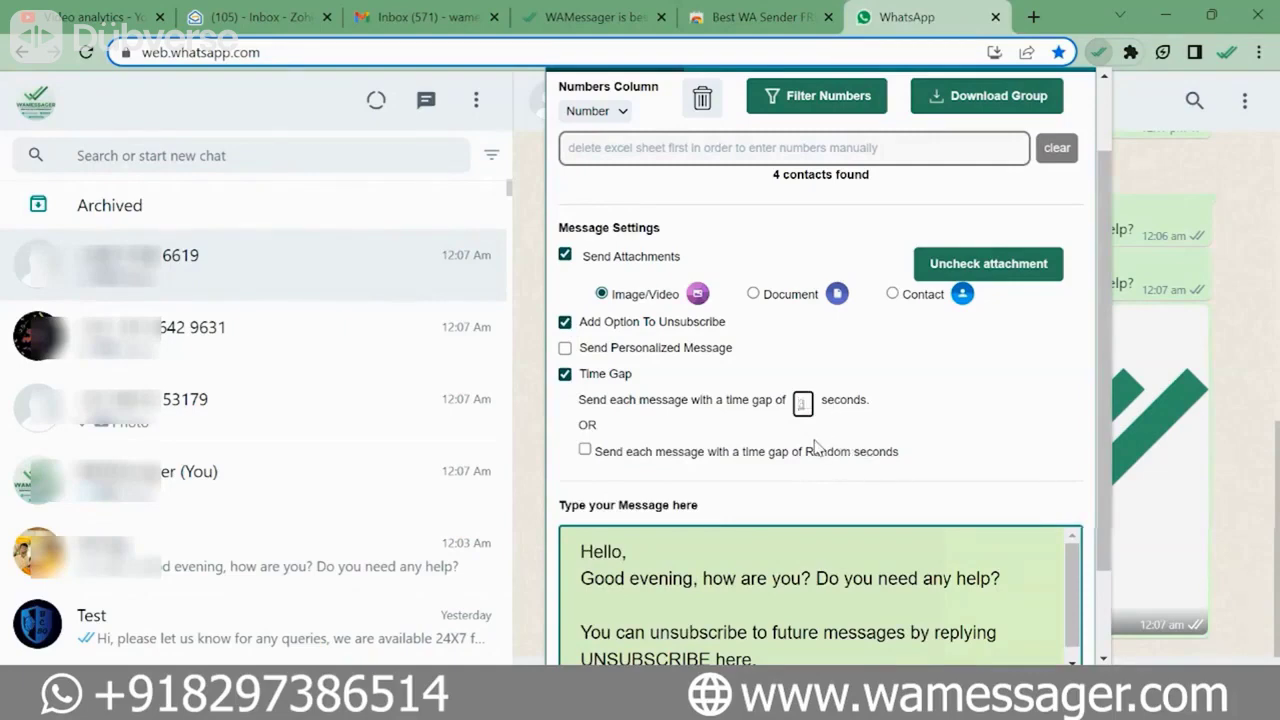
type("10")
- Switch off Time Gap and Unsubscribe, and switch on Send Personalized Message
left_click(565, 373)
left_click(565, 321)
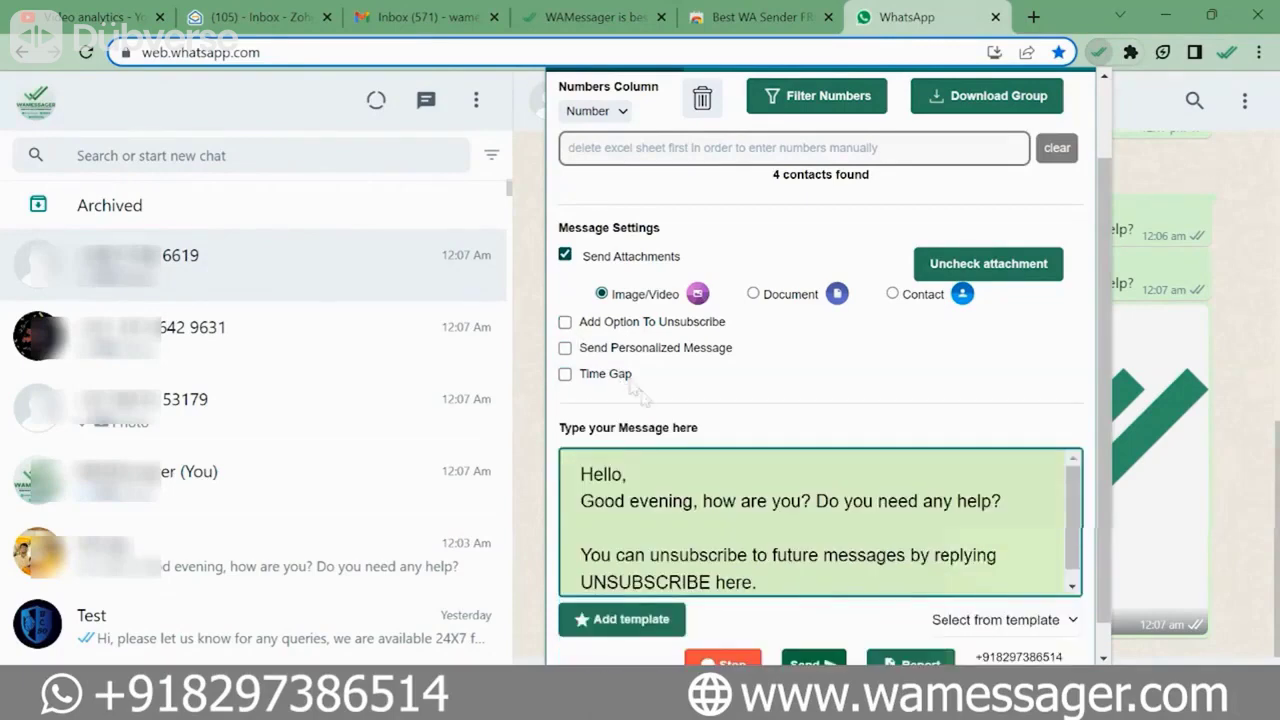
left_click(565, 348)
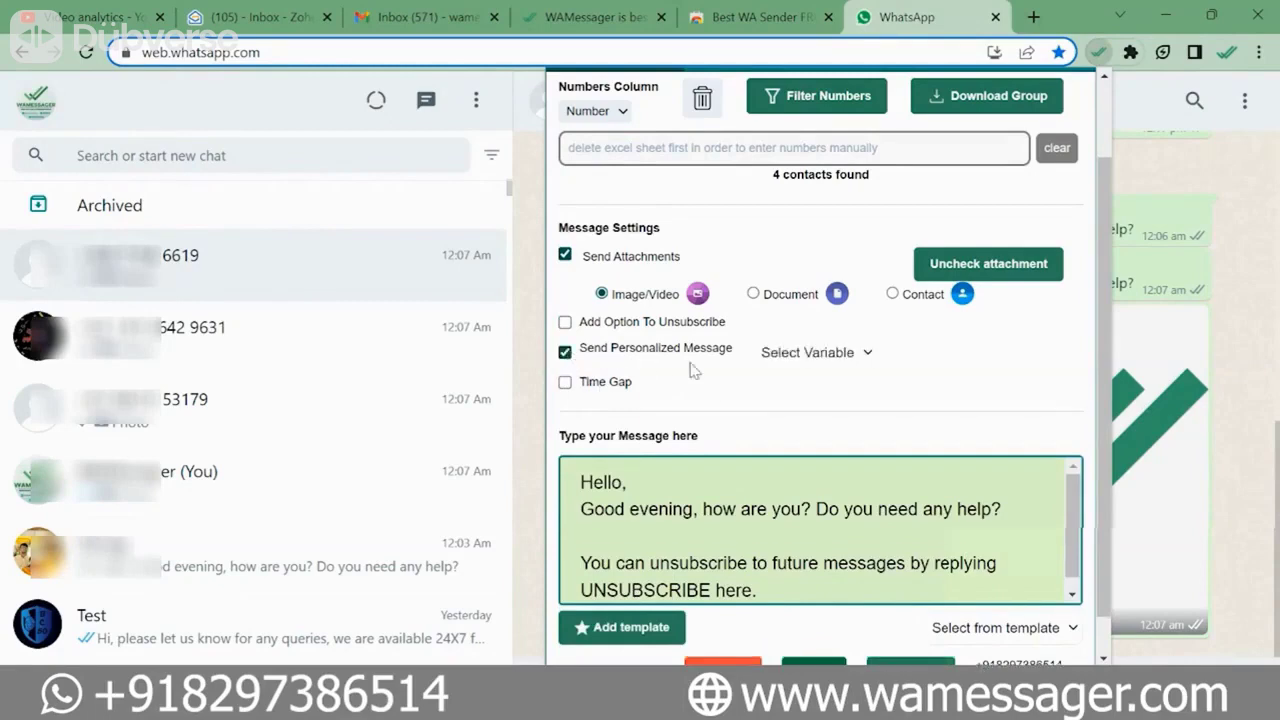
- Make the greeting start 'Hello {{Name}},' using the Name variable, and stop sending attachments
left_click(633, 479)
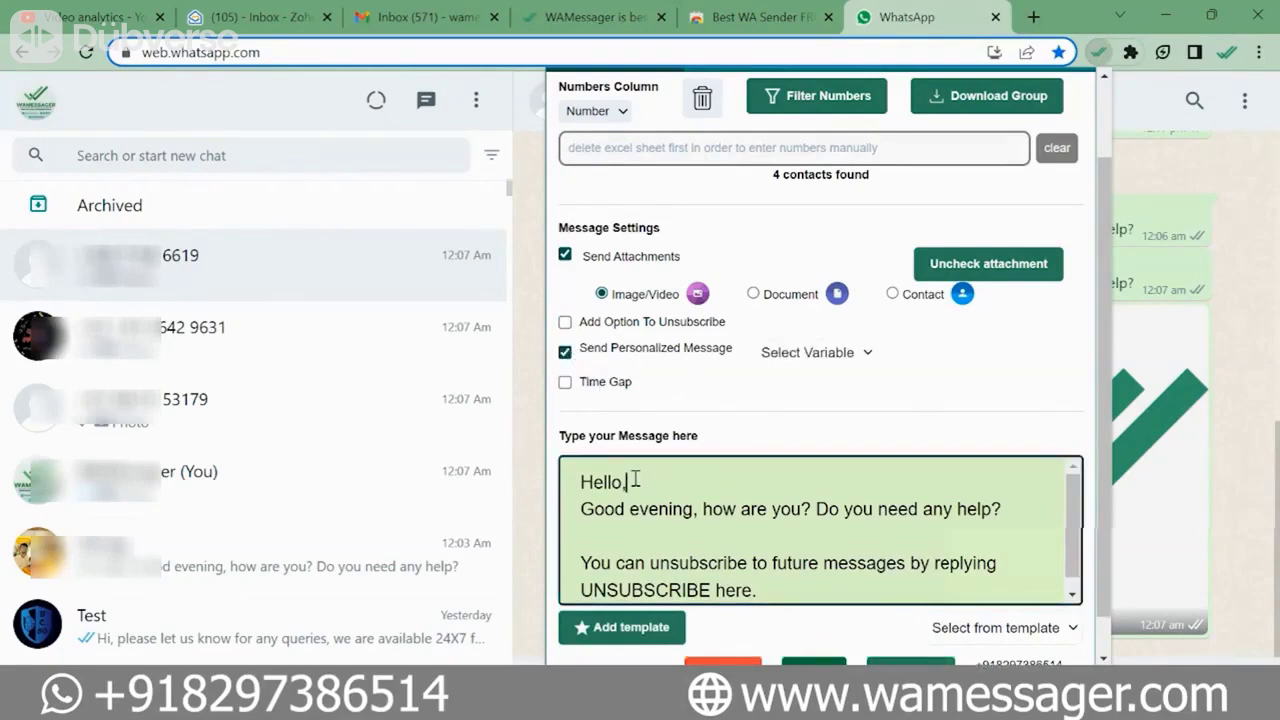
key("BackSpace")
left_click(826, 360)
left_click(820, 409)
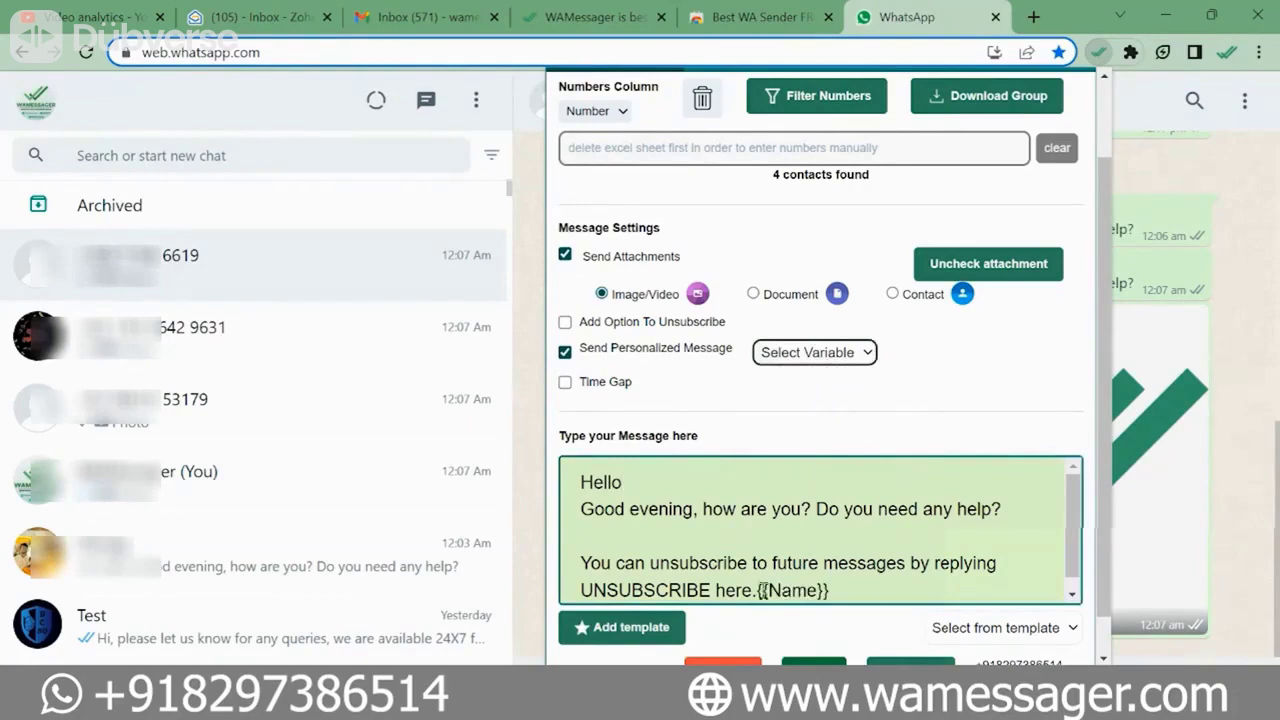
left_click_drag(757, 590, 840, 590)
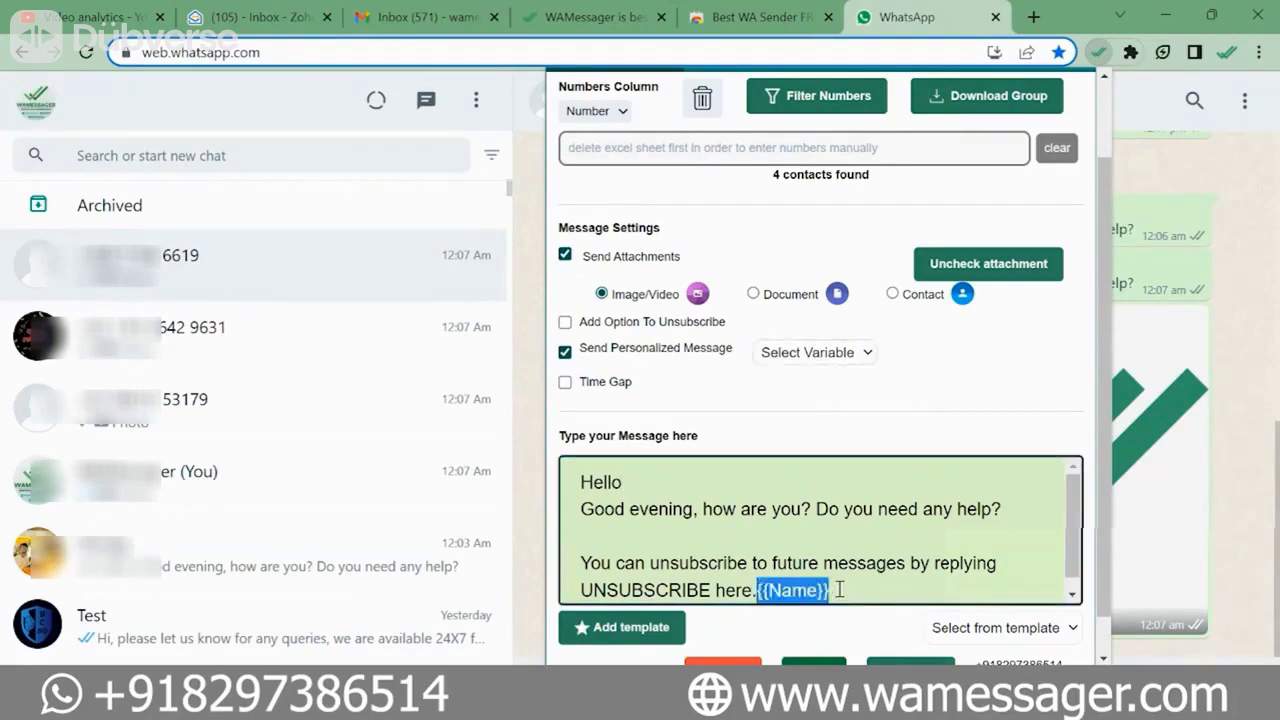
key("ctrl+x")
left_click(657, 483)
key("ctrl+v")
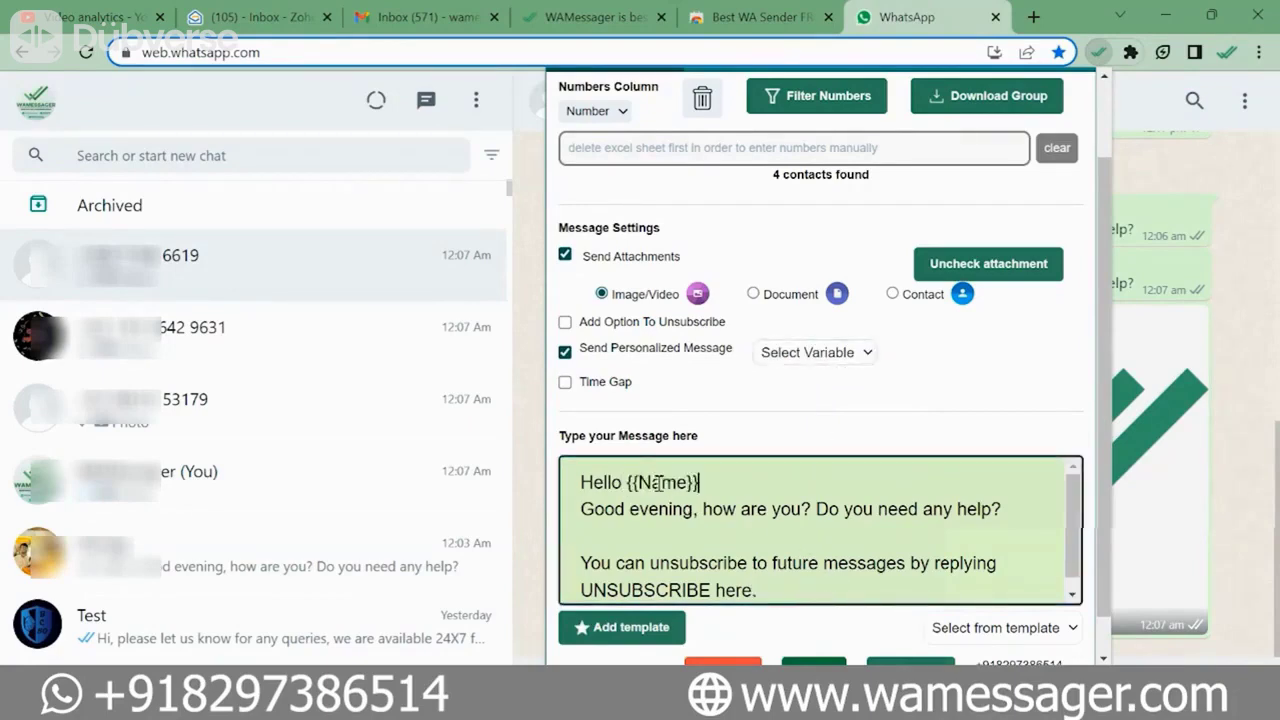
type(",")
left_click(565, 256)
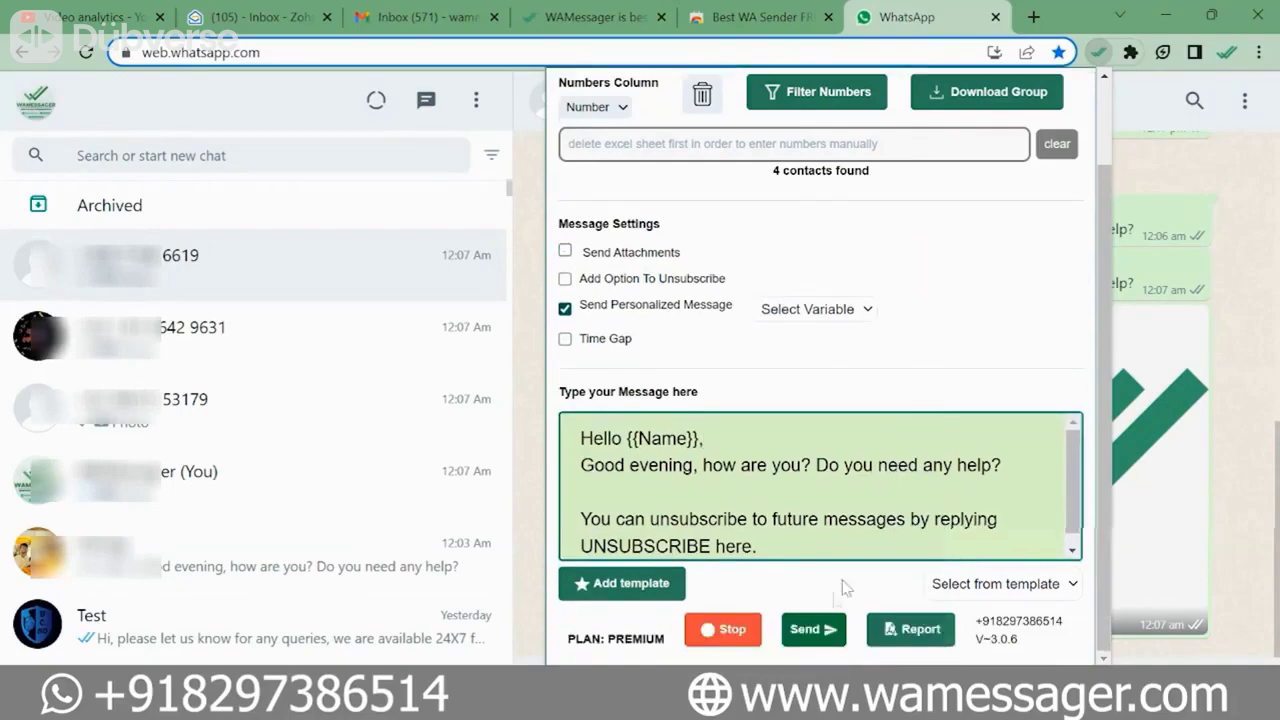
- Send the 'Hello {{Name}},' greeting to the 4 contacts and view their chats
left_click(813, 629)
left_click(1097, 54)
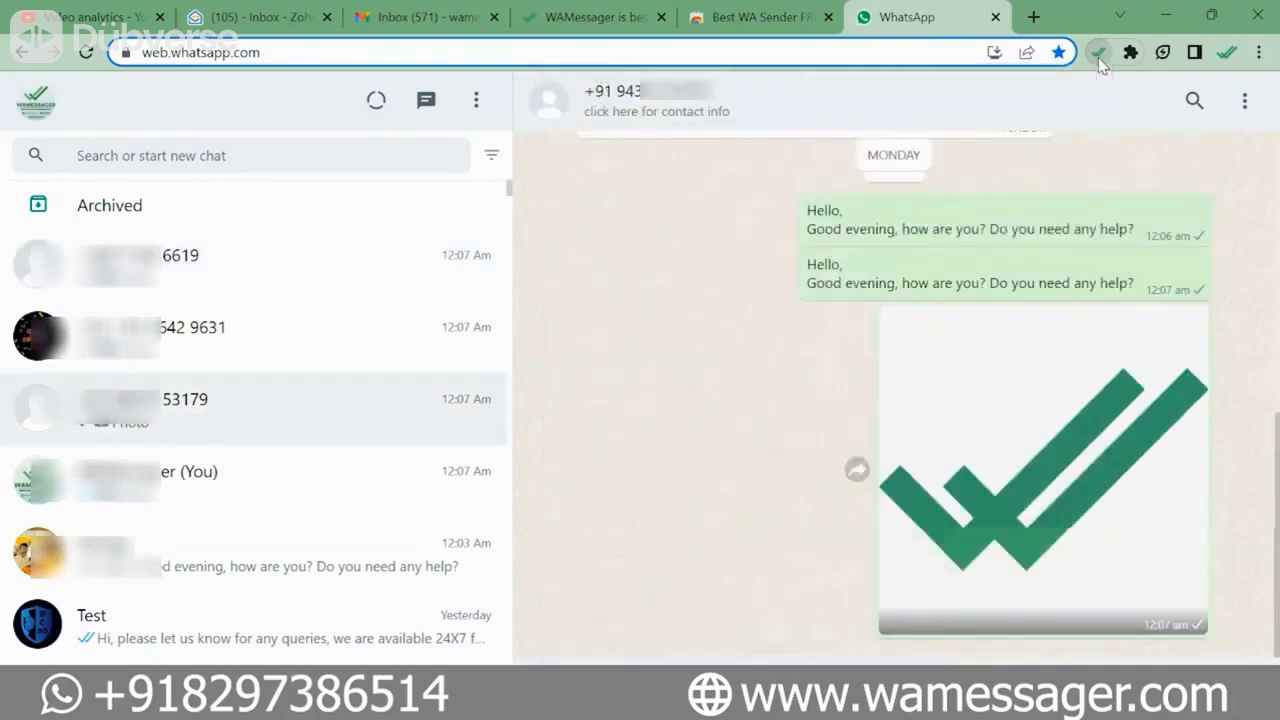